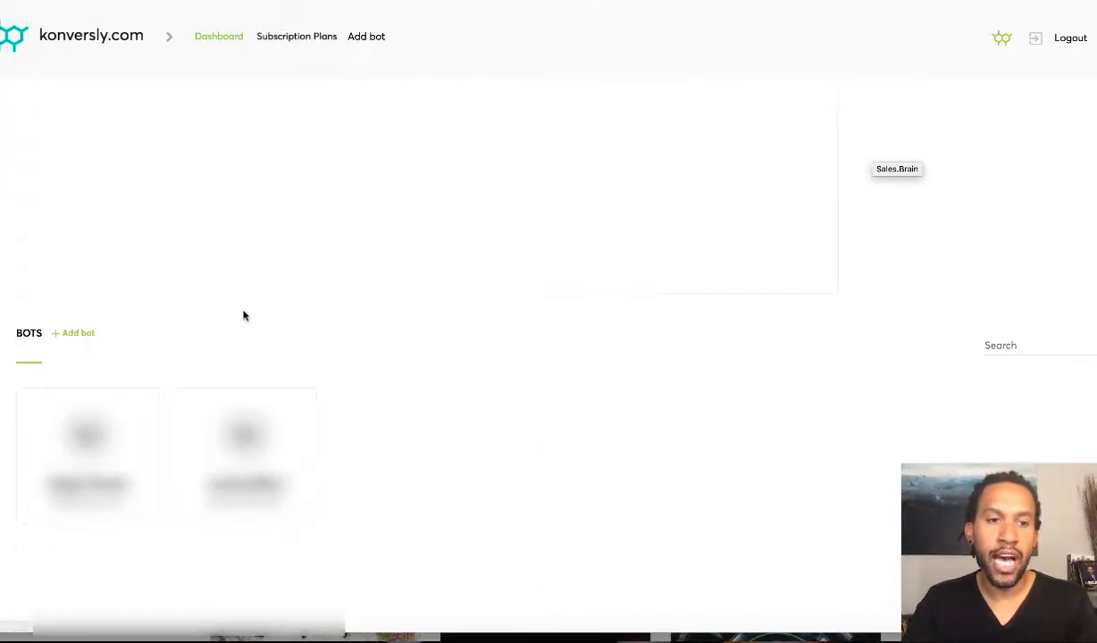
Open the add-bot wizard from the Dashboard's top navigation
{"action": "left_click", "coordinate": [366, 40]}
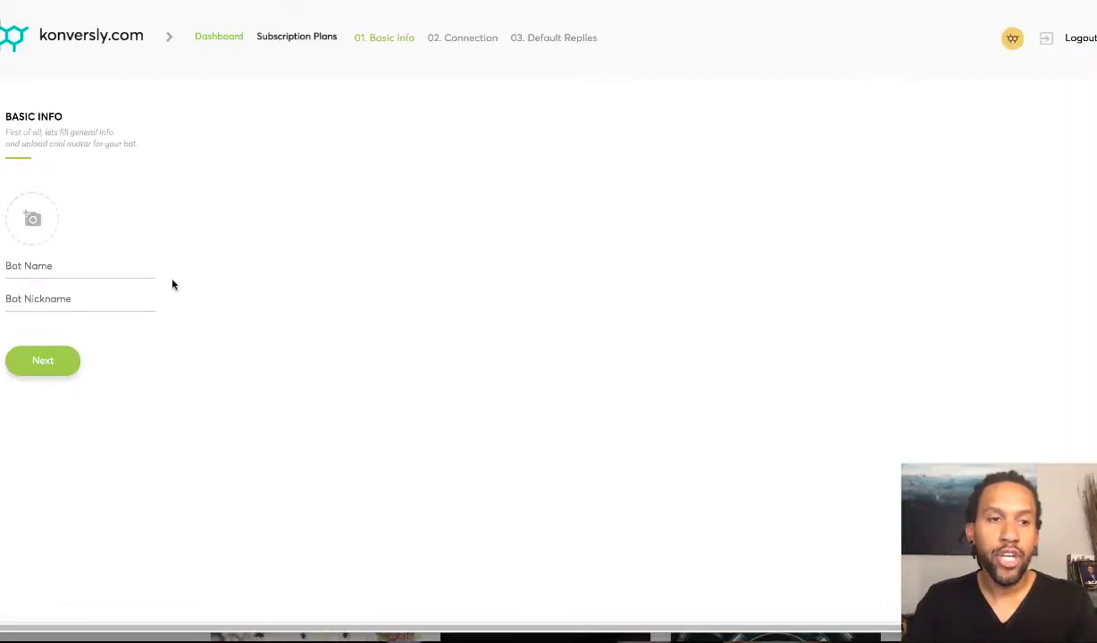
{"action": "left_click", "coordinate": [36, 271]}
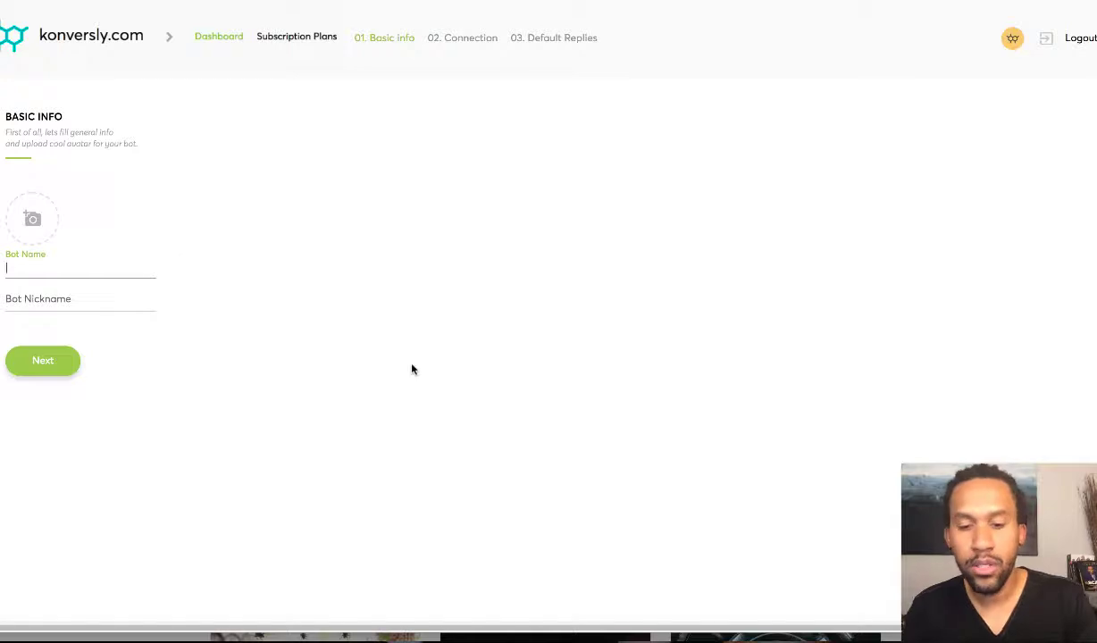
{"action": "type", "text": "Shopmyecom"}
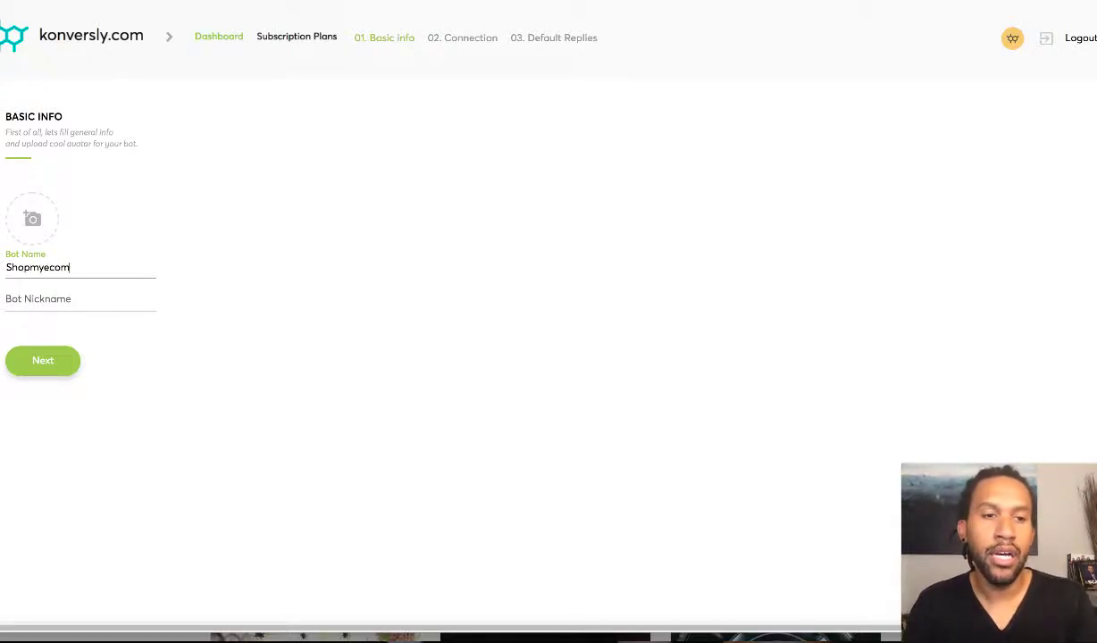
{"action": "key", "text": "Tab"}
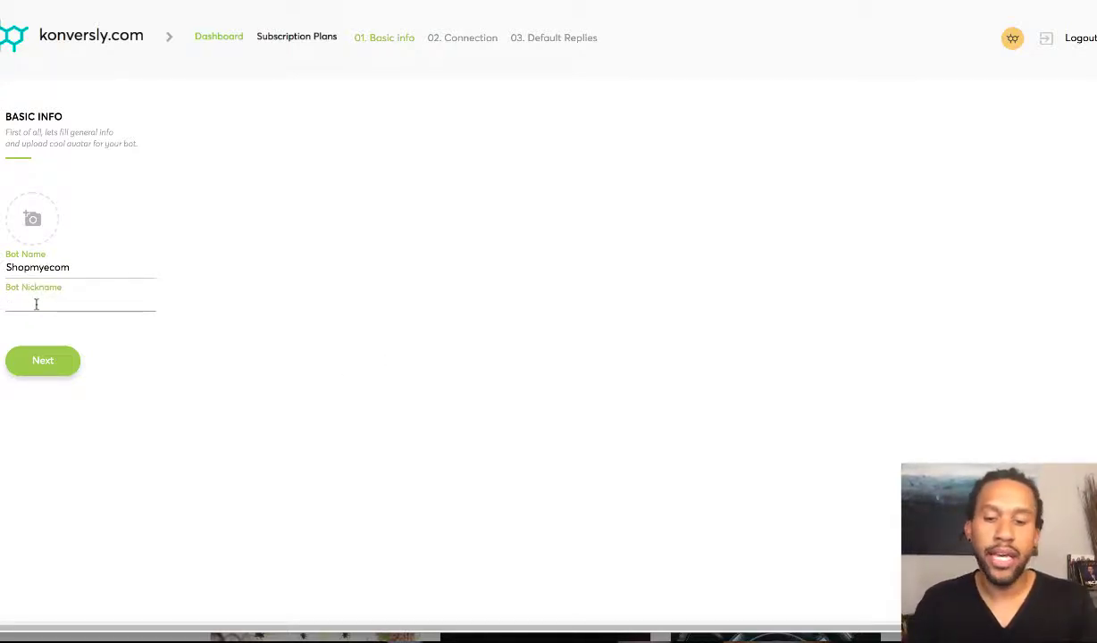
{"action": "type", "text": "@shopmyecom"}
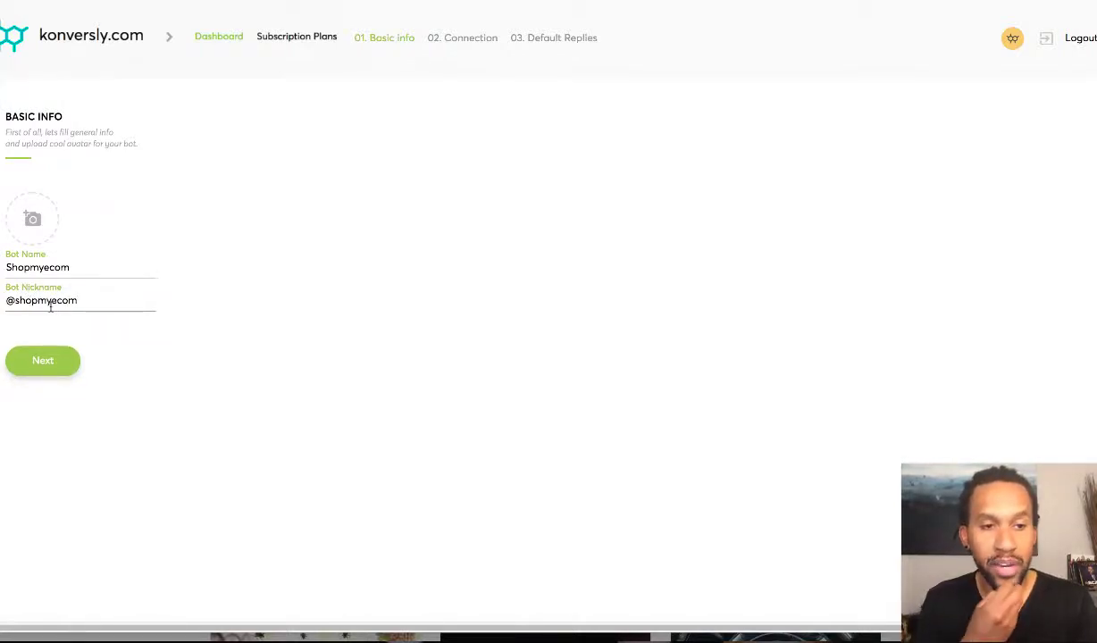
{"action": "left_click", "coordinate": [55, 361]}
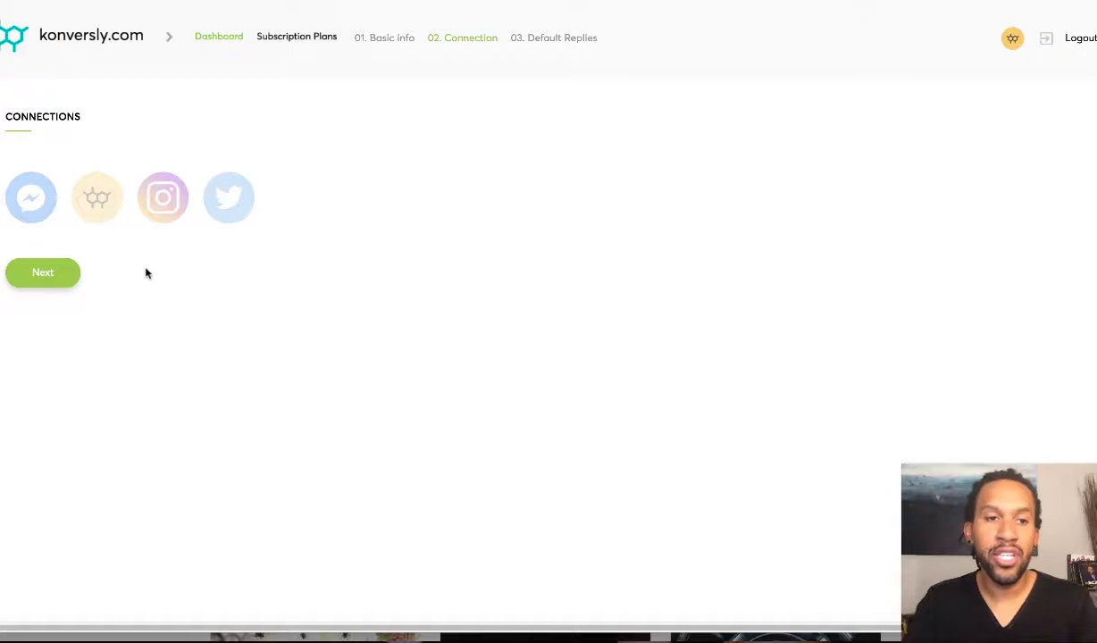
Add an Instagram connection with the account's username and password, keeping delay 11, and save it
{"action": "left_click", "coordinate": [162, 206]}
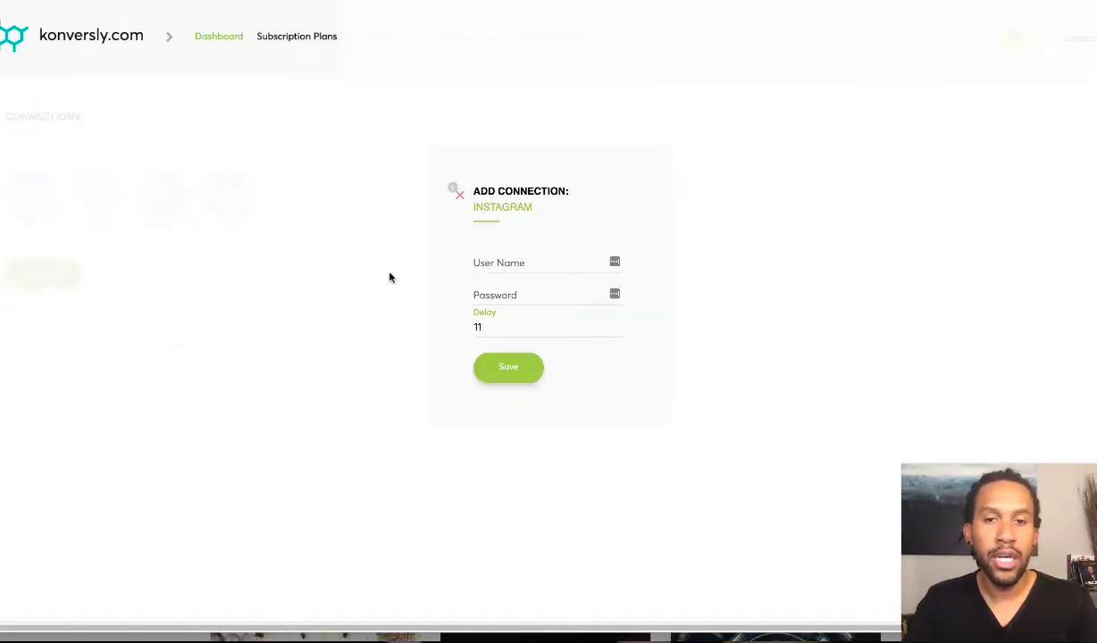
{"action": "left_click", "coordinate": [522, 263]}
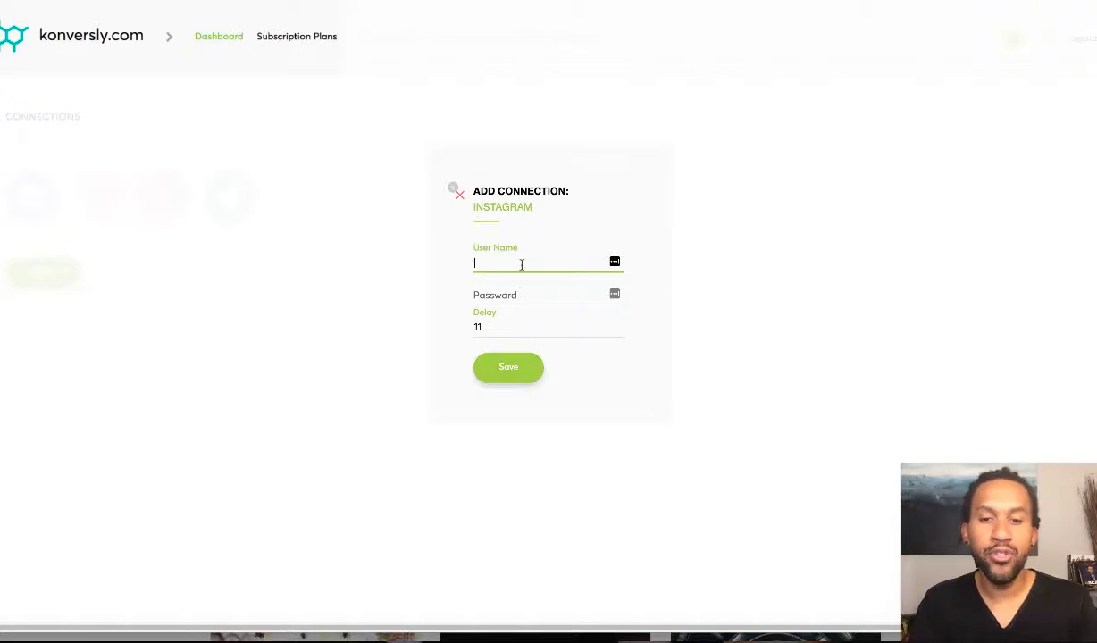
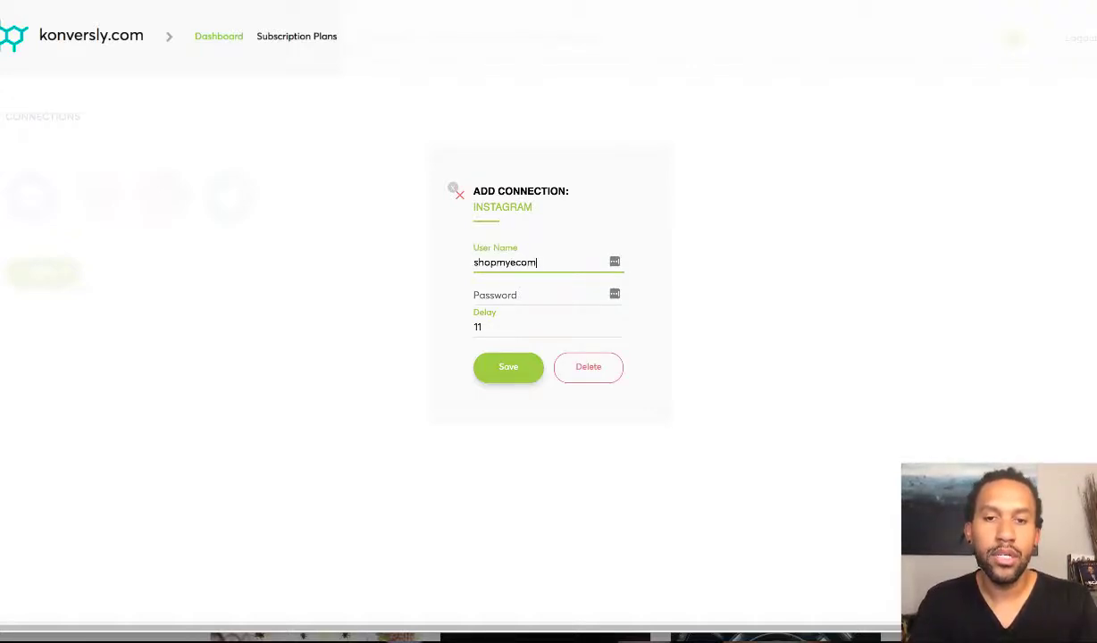
{"action": "left_click", "coordinate": [509, 296]}
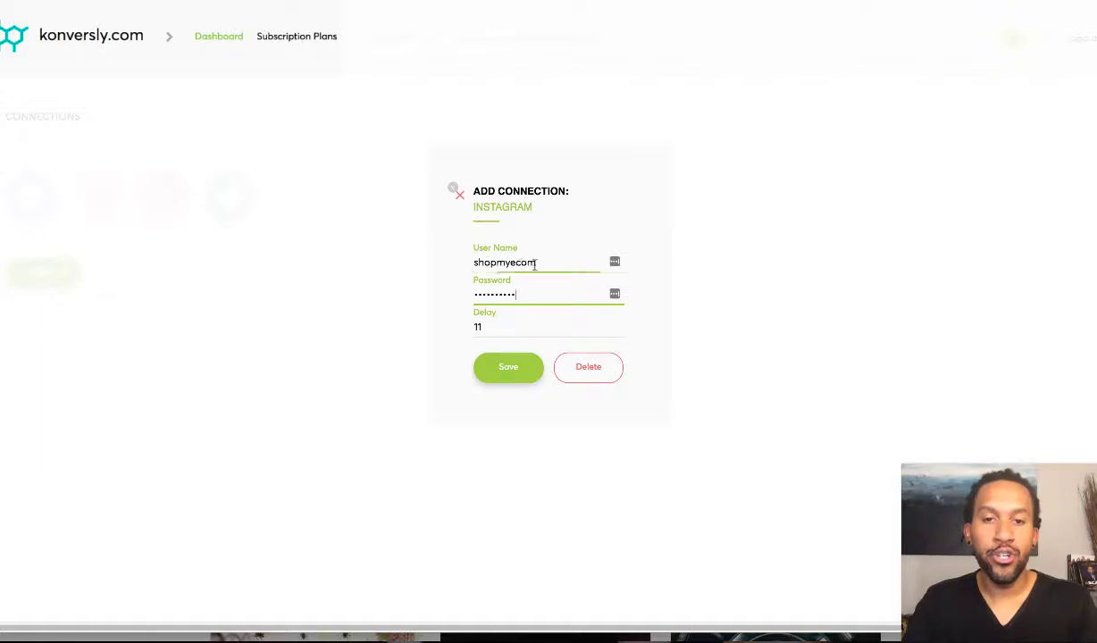
{"action": "left_click", "coordinate": [497, 370]}
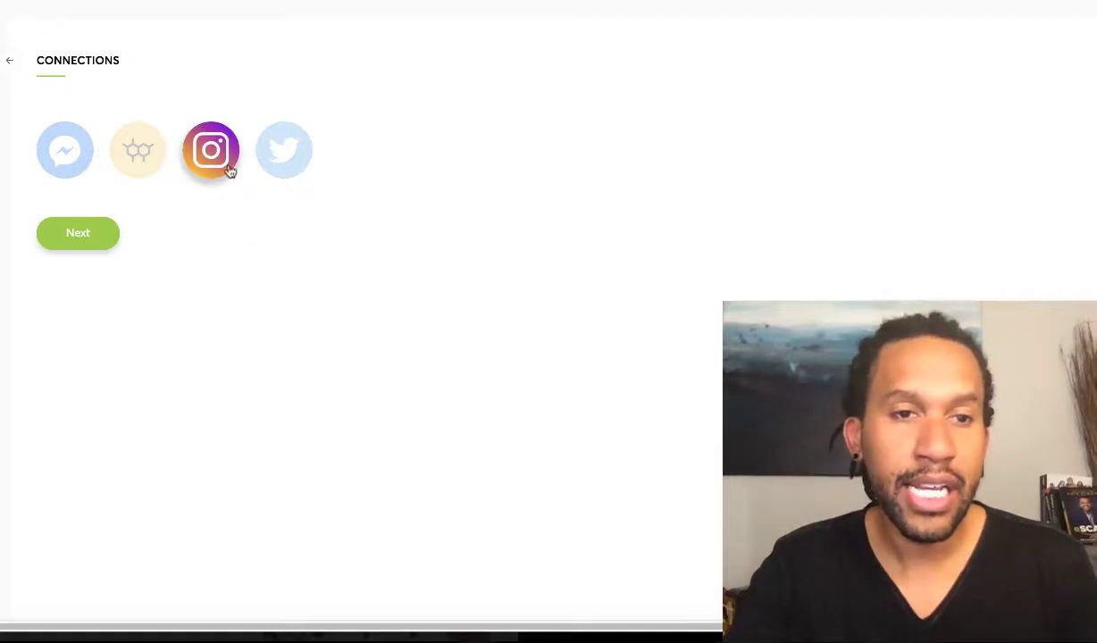
Advance from Connections to the Filters step with hashtag filtering selected
{"action": "left_click", "coordinate": [101, 236]}
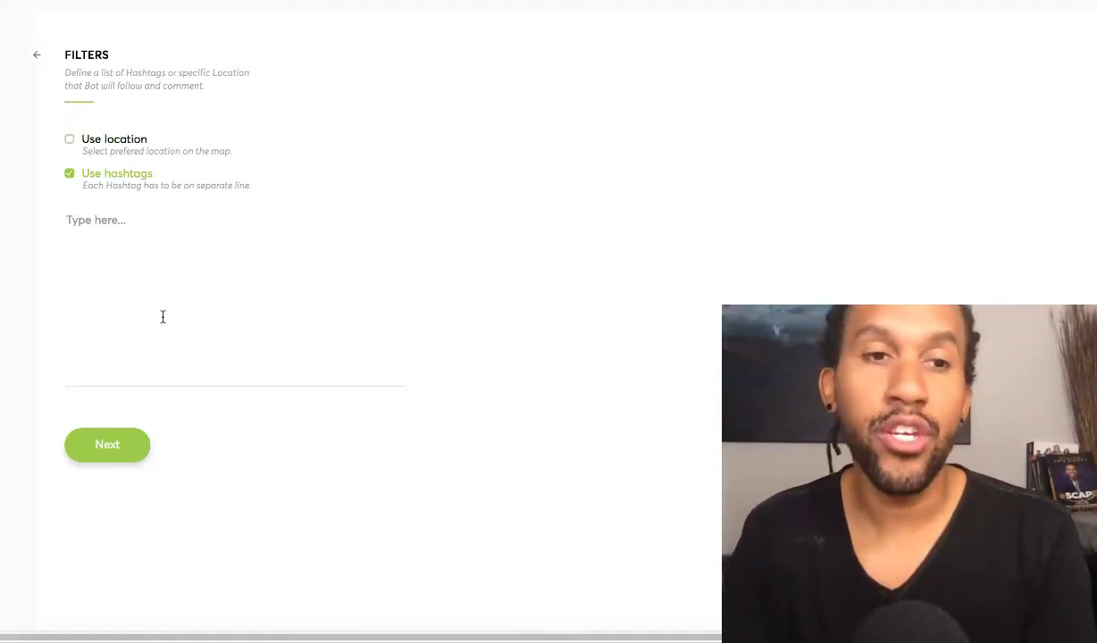
Enter hashtags ilovedogs, ilovemydog and ilovepitbulls, then continue to the Comments step
{"action": "left_click", "coordinate": [107, 227]}
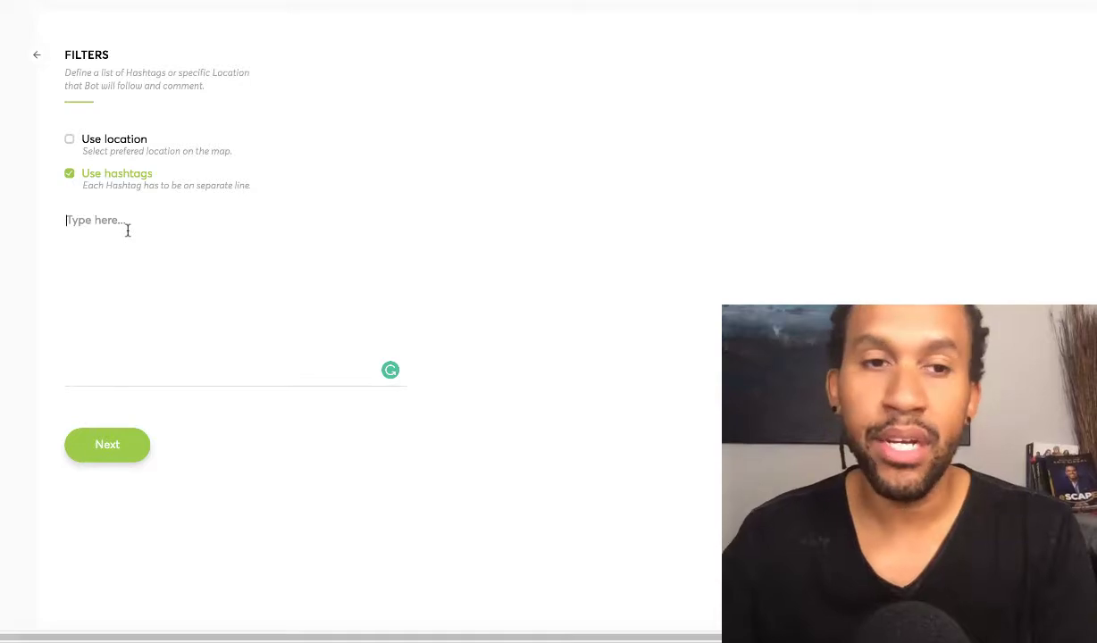
{"action": "type", "text": "i"}
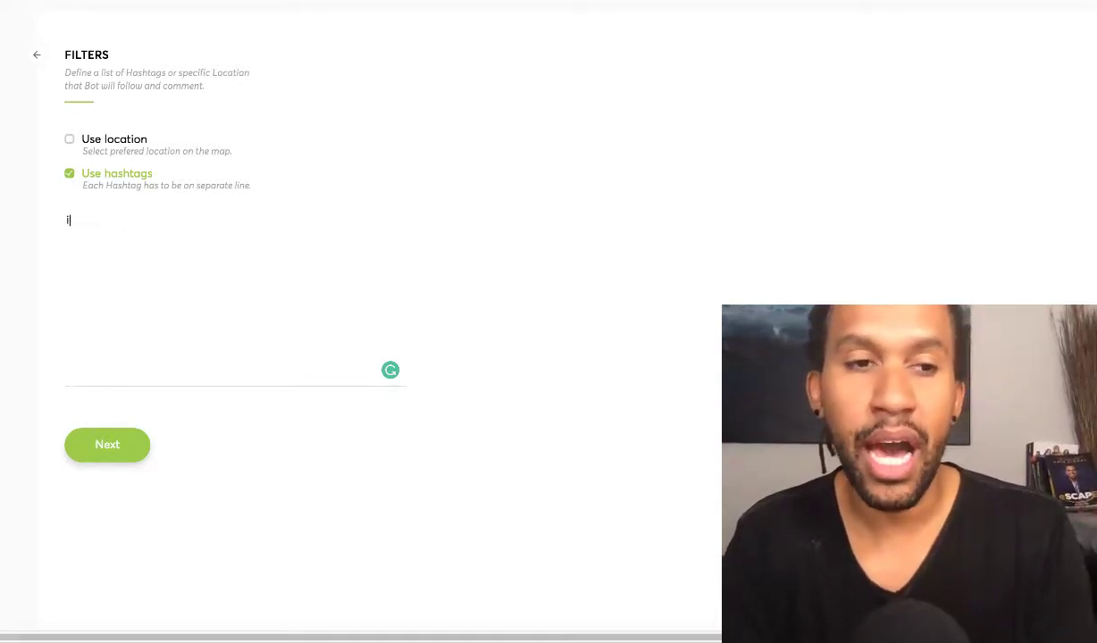
{"action": "type", "text": "lovedog"}
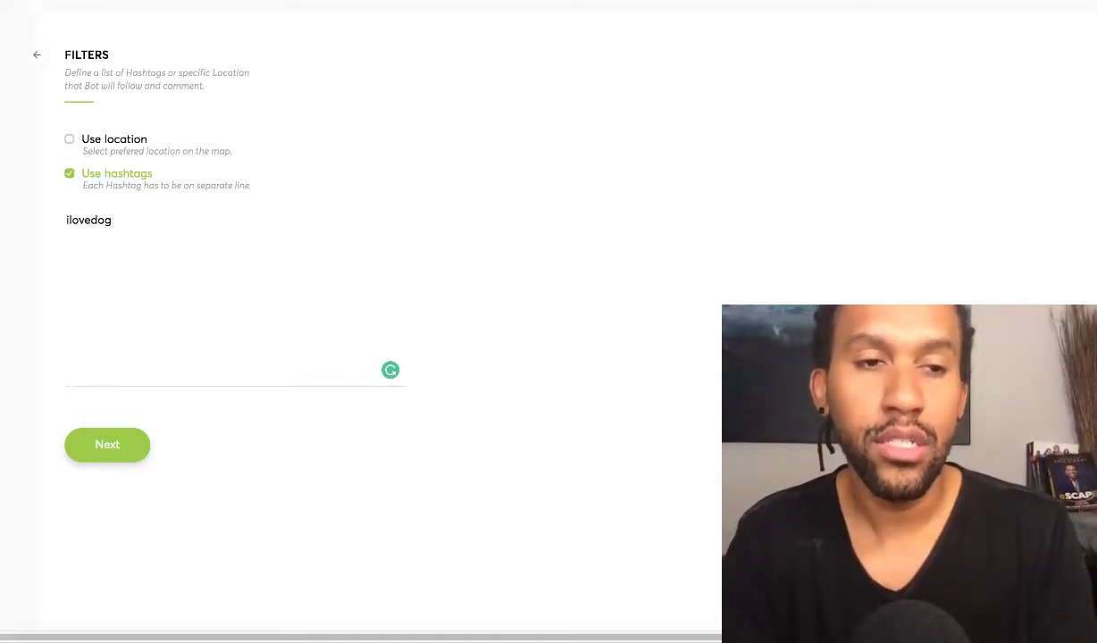
{"action": "type", "text": "s ilovemydog "}
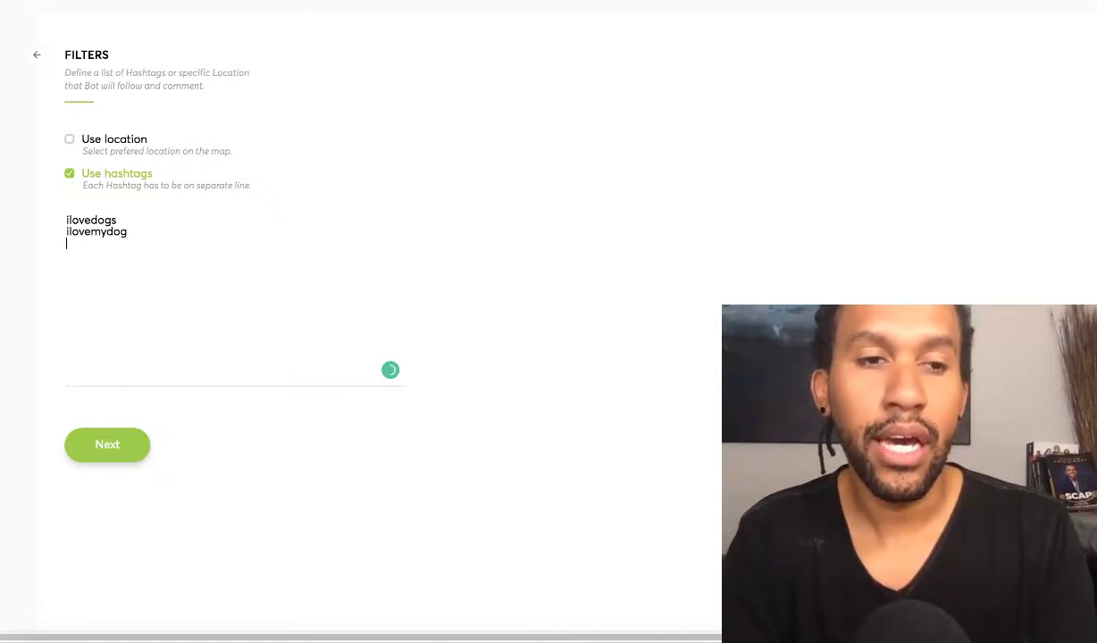
{"action": "type", "text": "ilovepitbulls"}
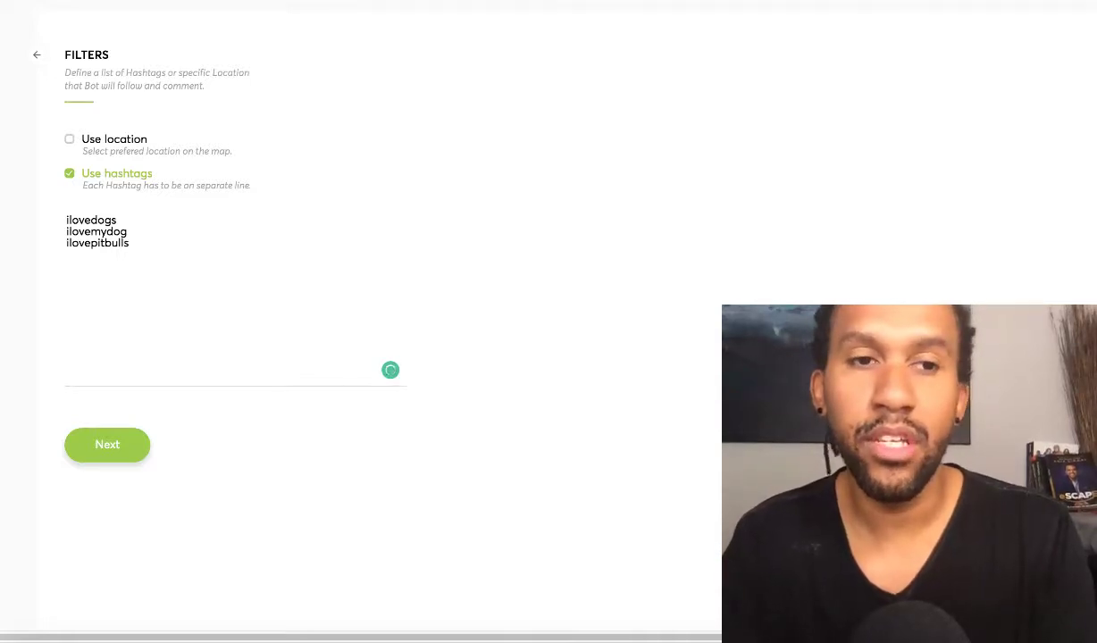
{"action": "key", "text": "BackSpace"}
{"action": "key", "text": "BackSpace"}
{"action": "key", "text": "BackSpace"}
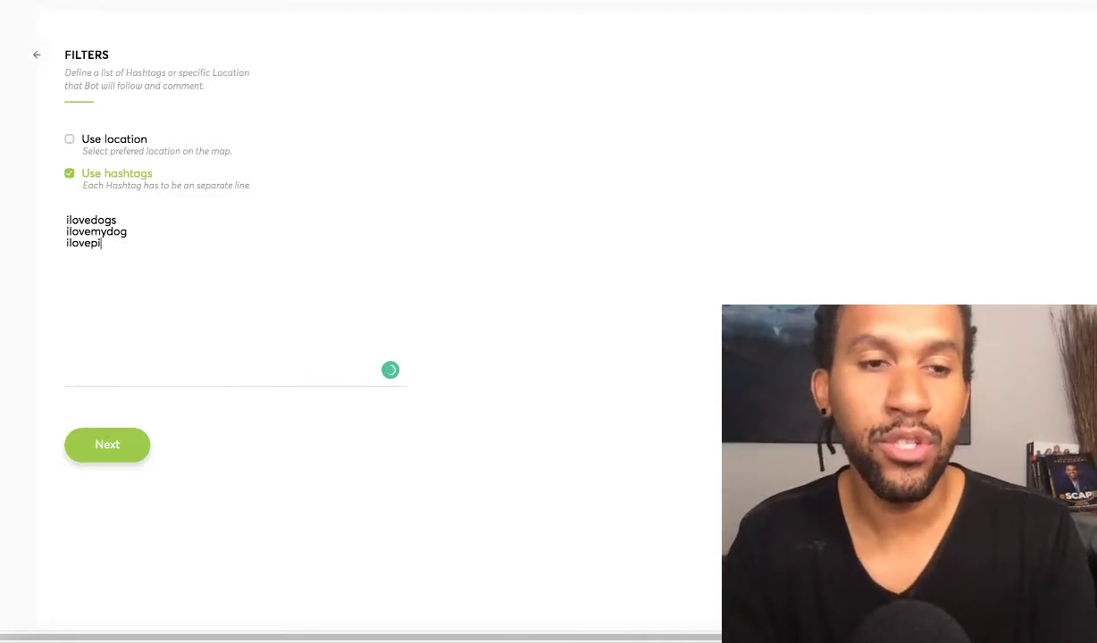
{"action": "type", "text": "labs"}
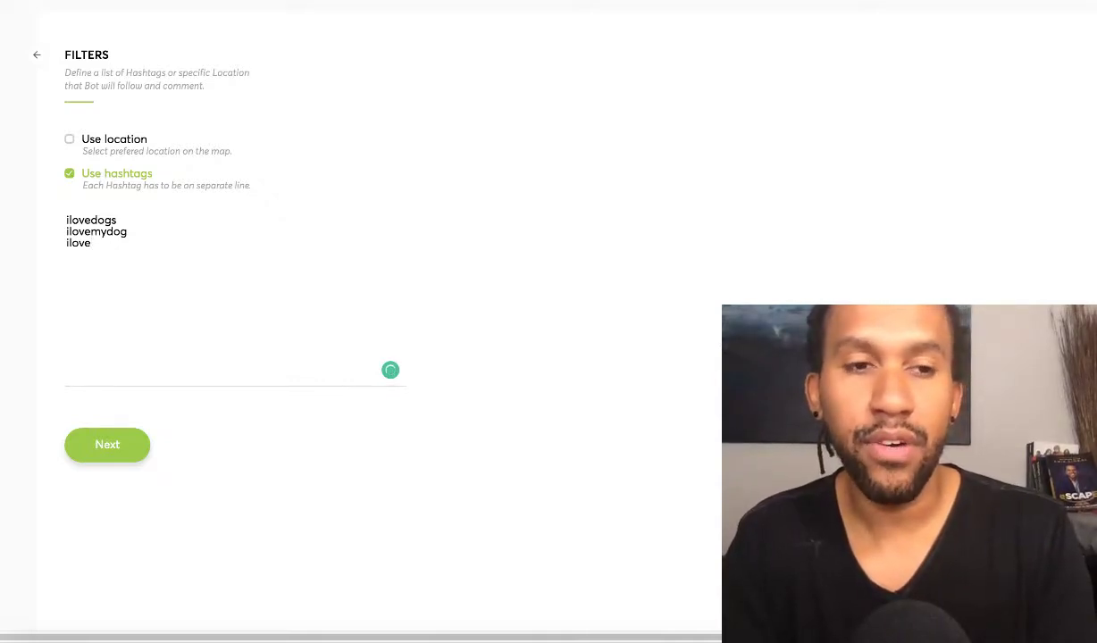
{"action": "type", "text": "chiua"}
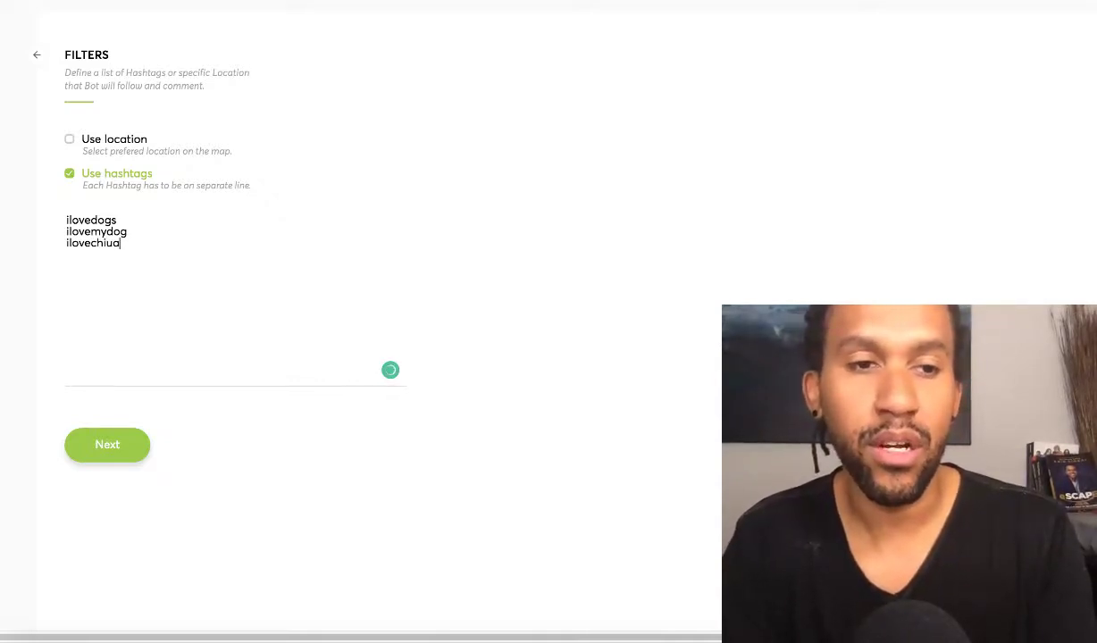
{"action": "key", "text": "BackSpace"}
{"action": "key", "text": "BackSpace"}
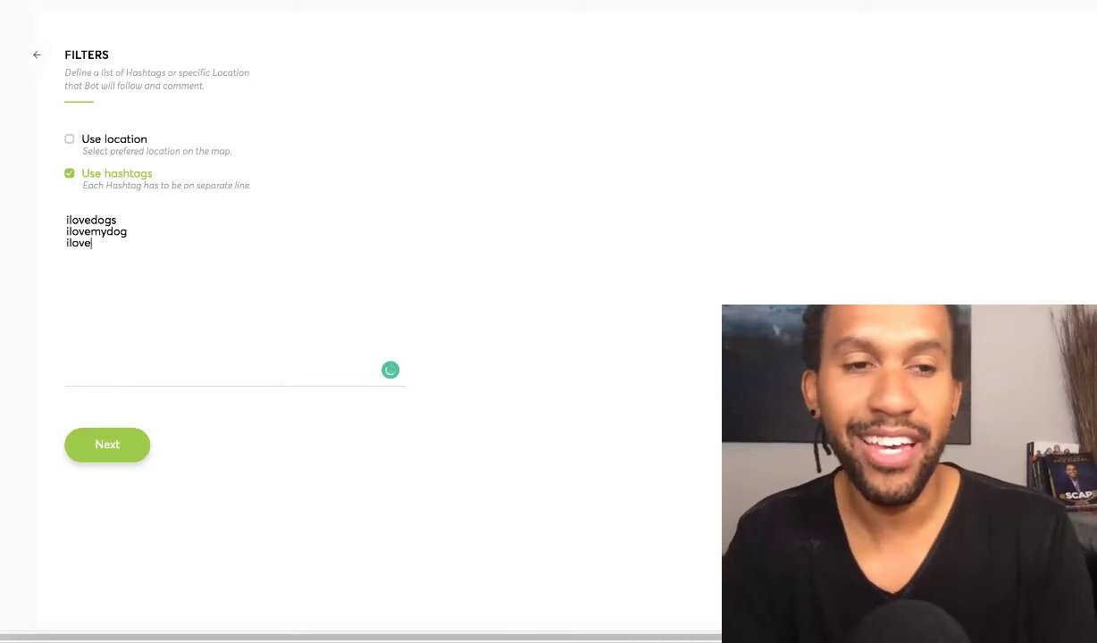
{"action": "type", "text": "pitbulls"}
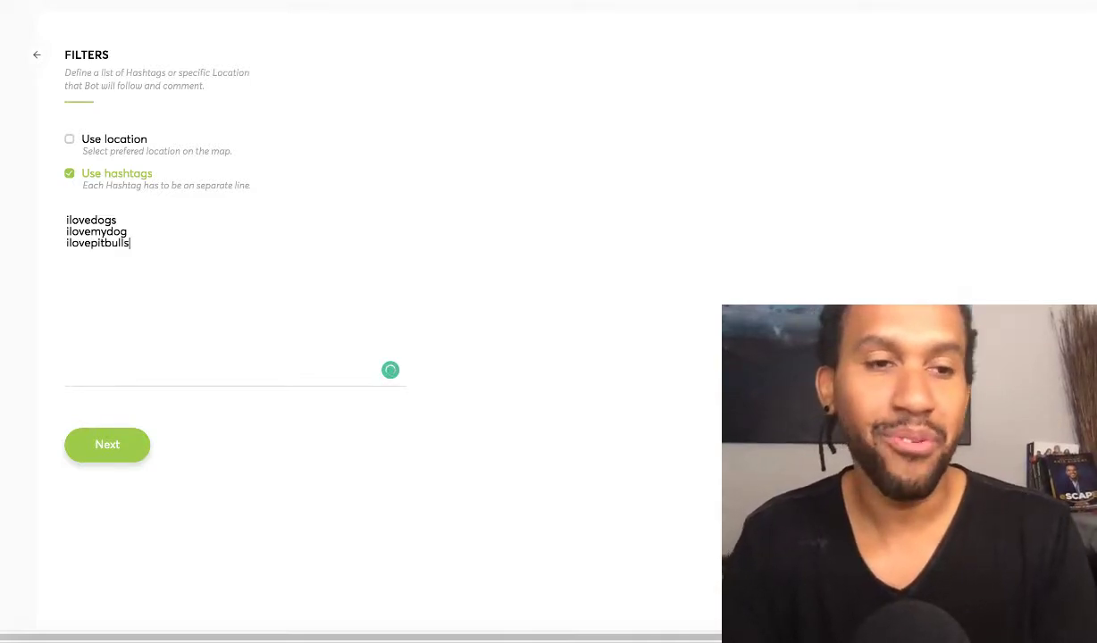
{"action": "left_click", "coordinate": [107, 440]}
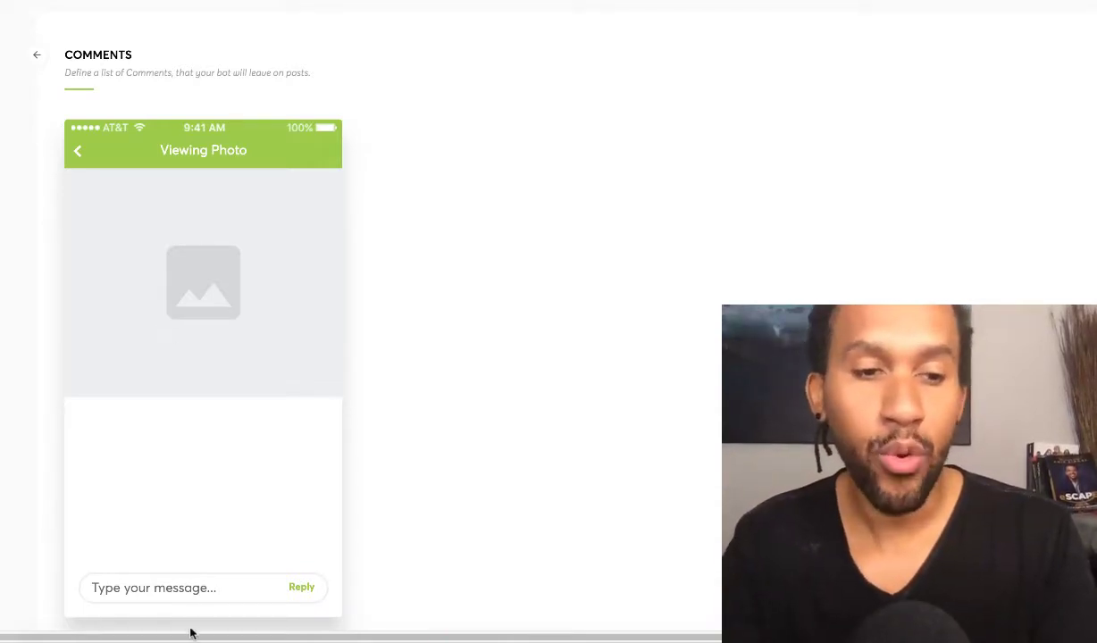
Add comments 'Hey! Send me a DM.' and 'Hey. I love your feed. Send me a message.'
{"action": "left_click", "coordinate": [188, 590]}
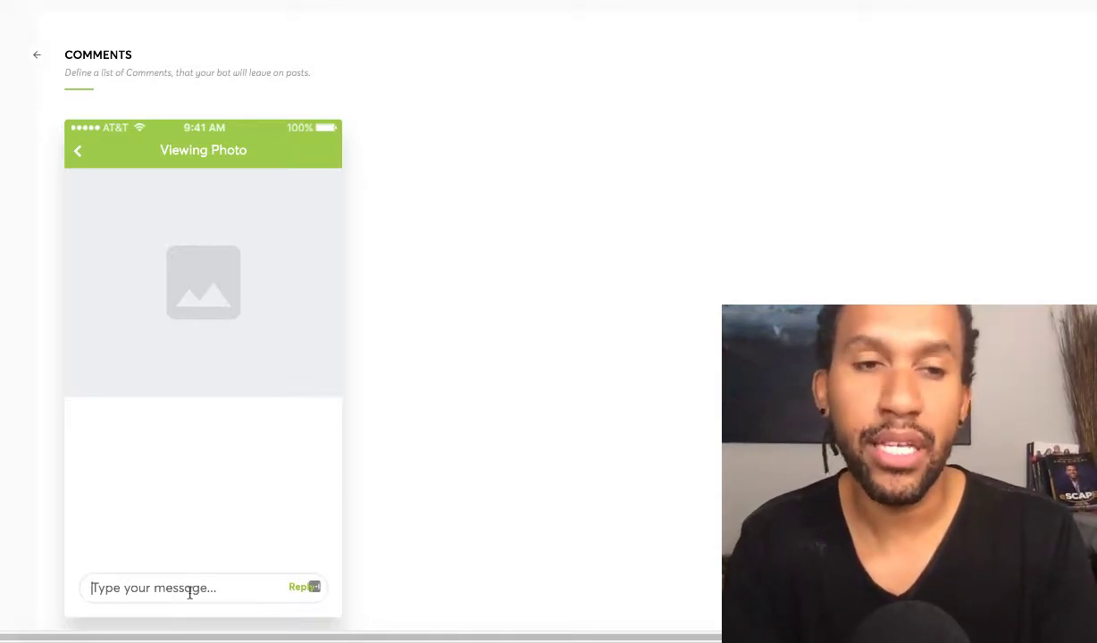
{"action": "type", "text": "Hey"}
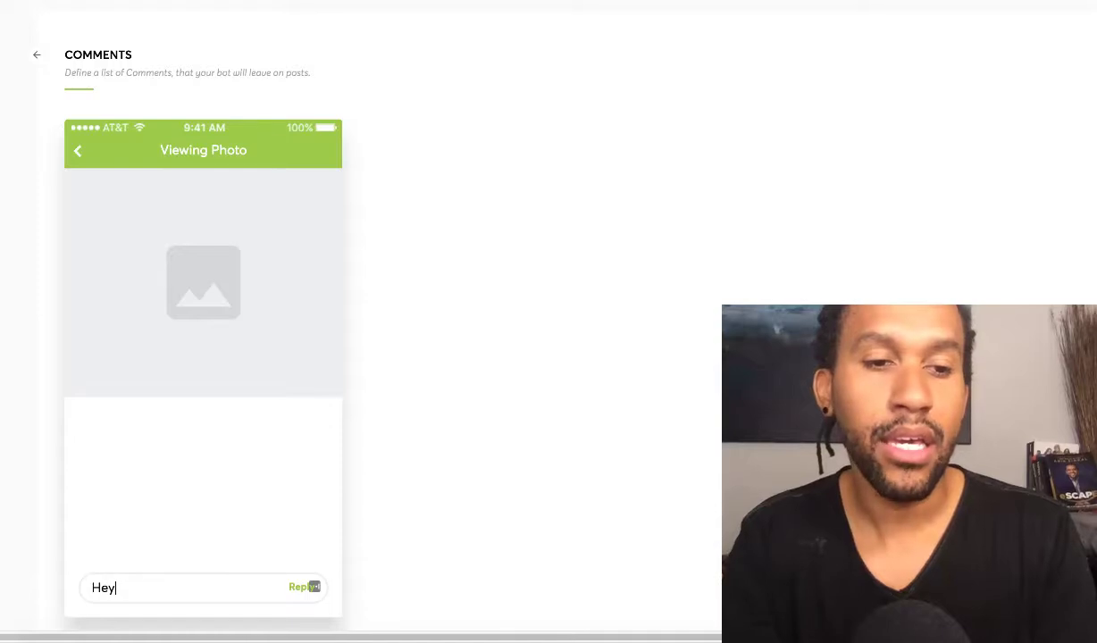
{"action": "type", "text": "! S"}
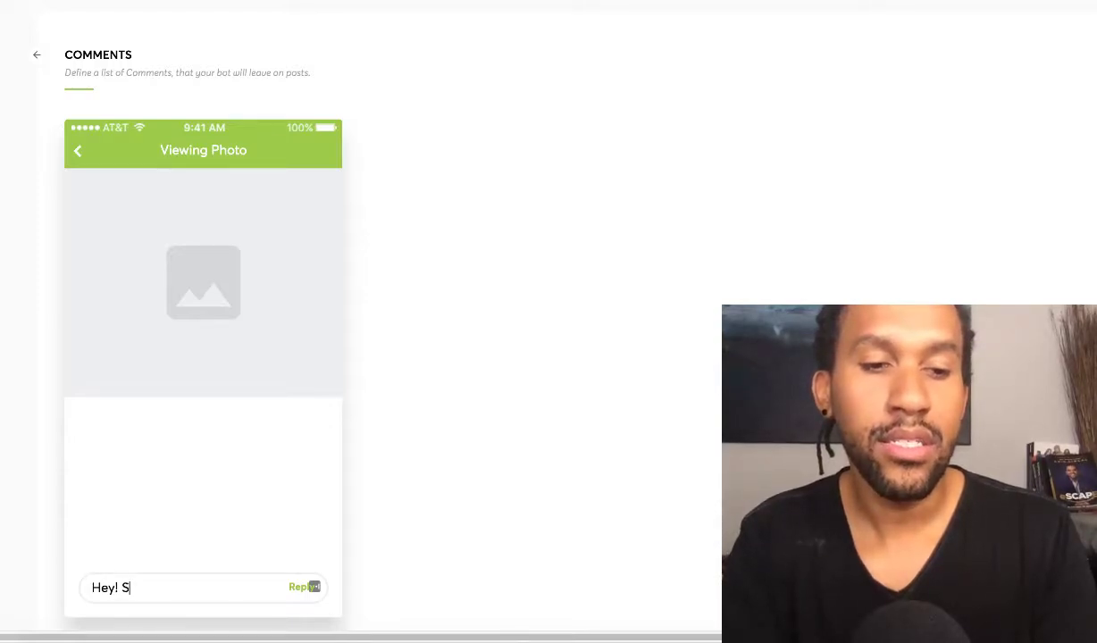
{"action": "type", "text": "end me a DM"}
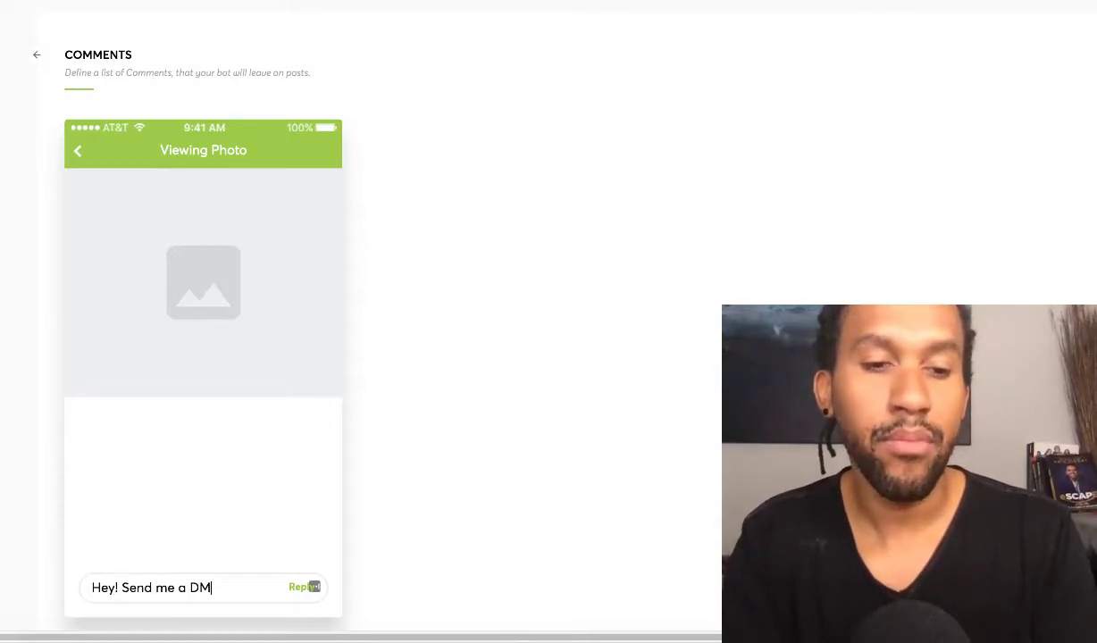
{"action": "type", "text": "."}
{"action": "key", "text": "Return"}
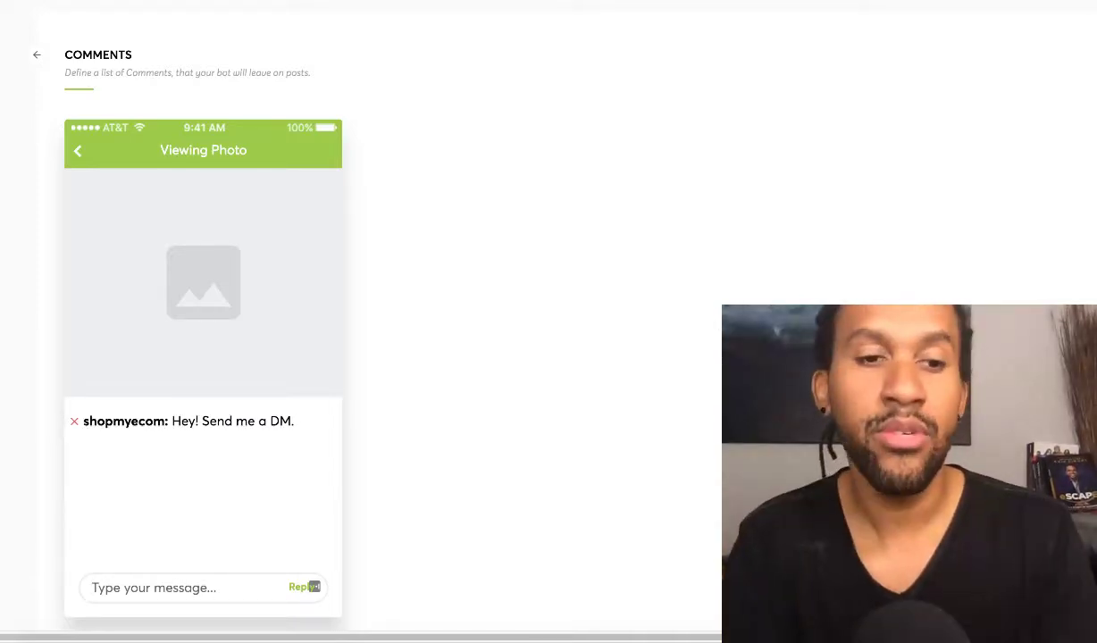
{"action": "type", "text": "Hey"}
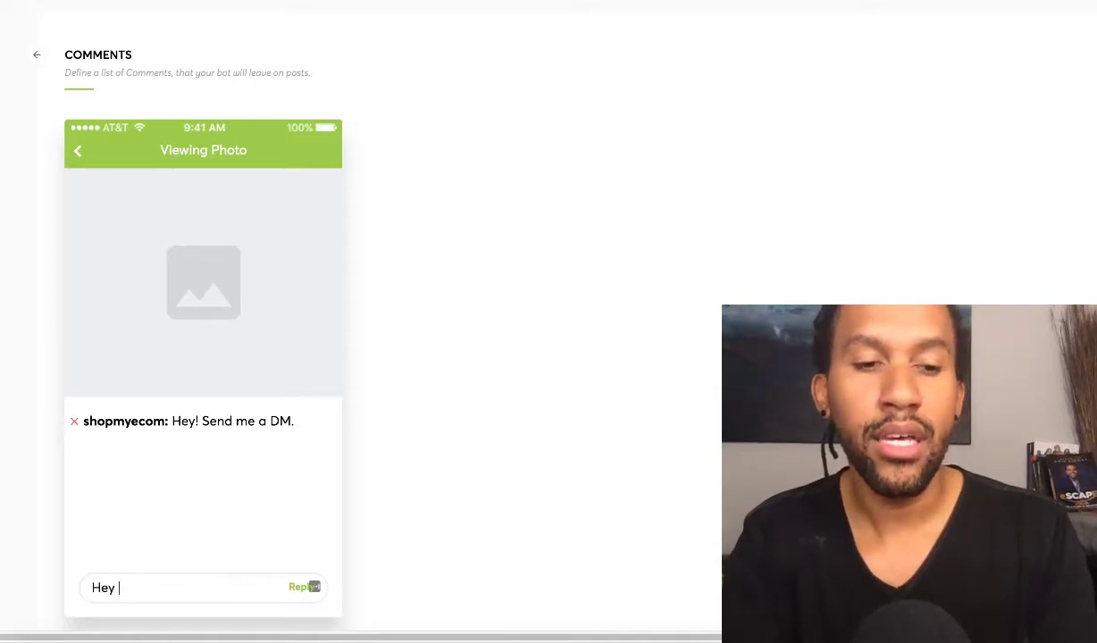
{"action": "type", "text": ". I lov"}
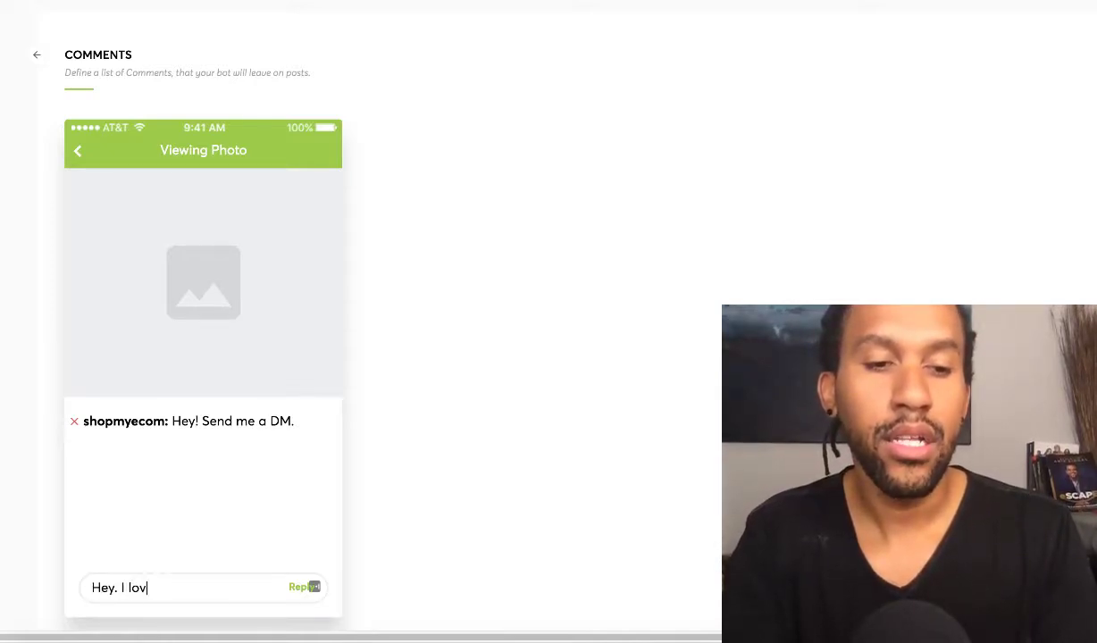
{"action": "type", "text": "e your feed"}
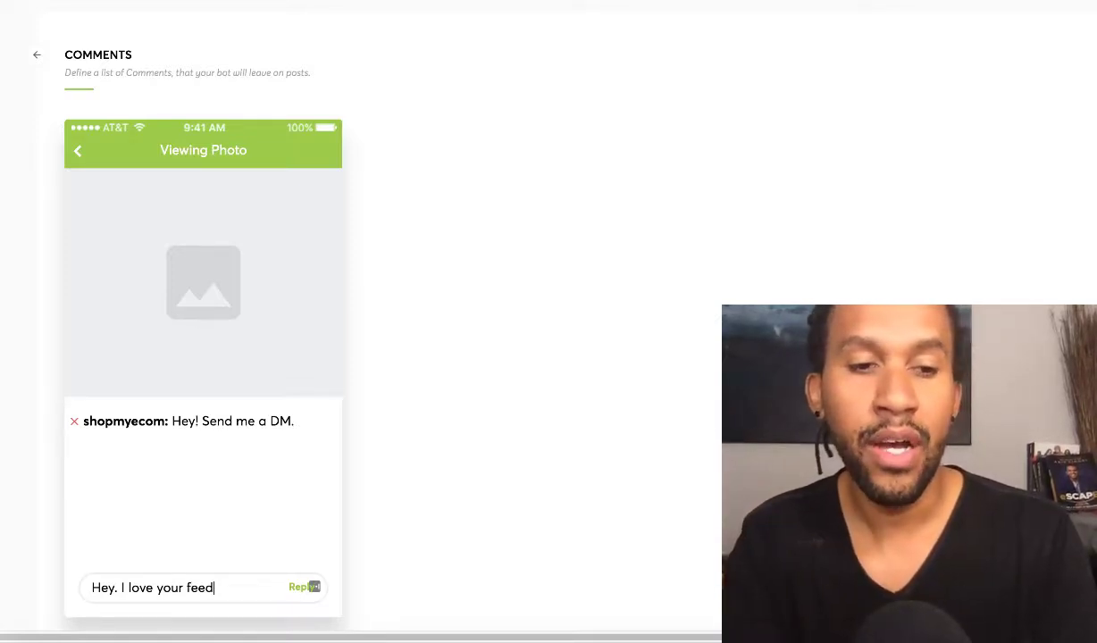
{"action": "type", "text": ". "}
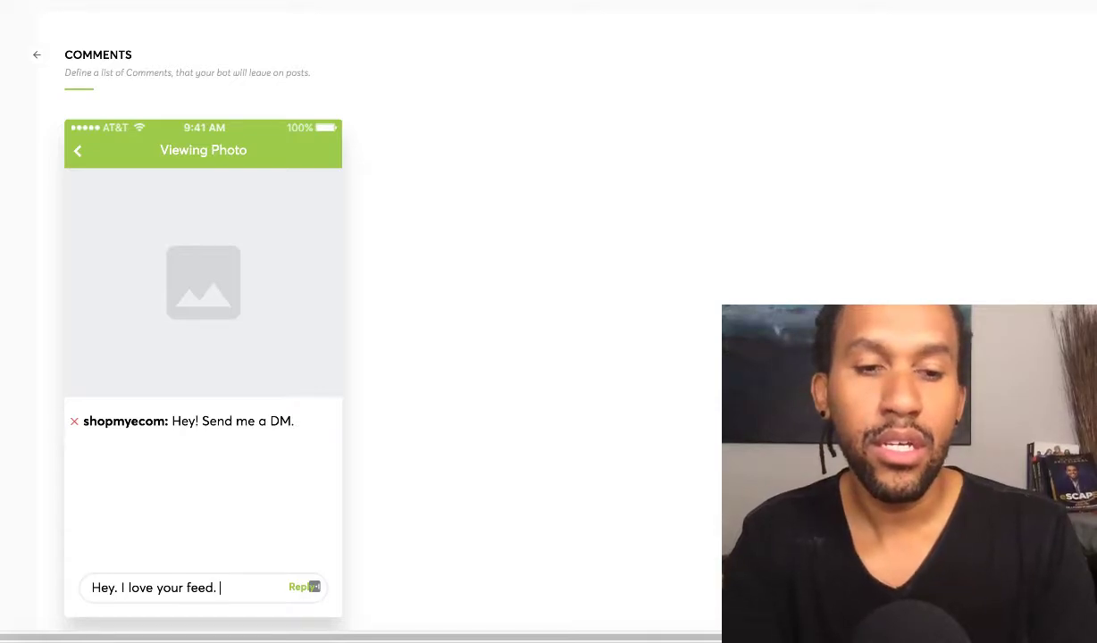
{"action": "type", "text": "Send me a"}
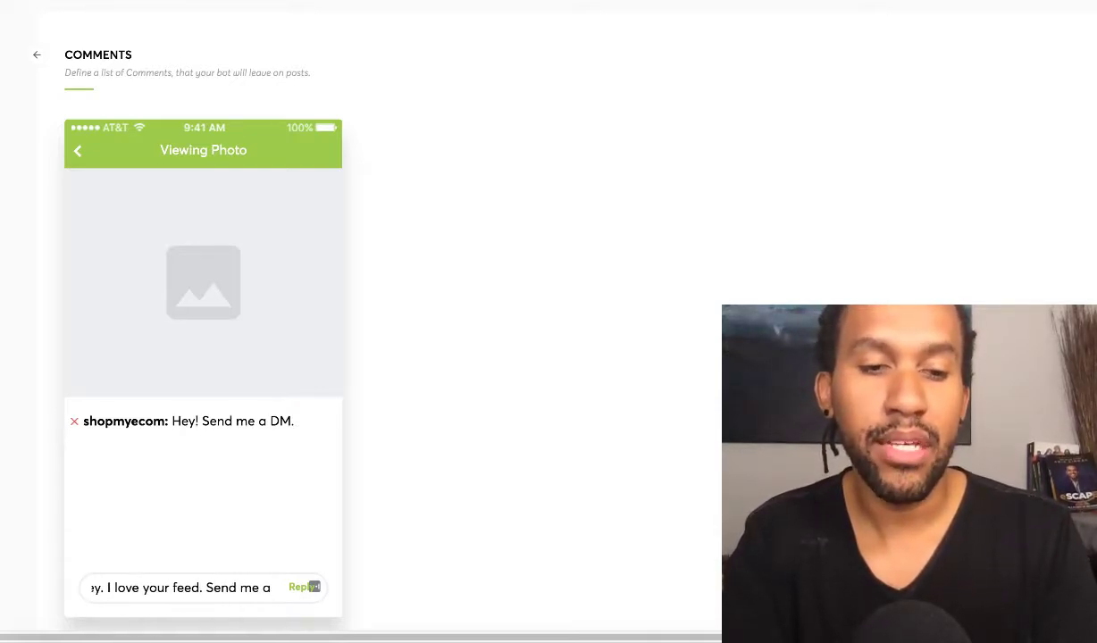
{"action": "type", "text": " message."}
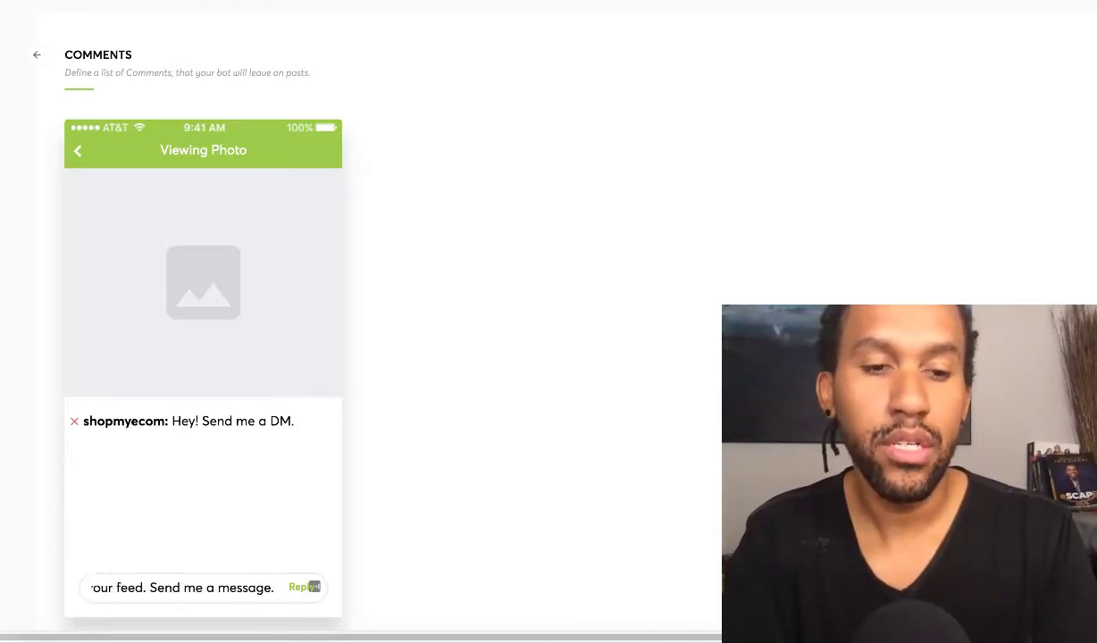
{"action": "key", "text": "Return"}
{"action": "type", "text": "Hey!"}
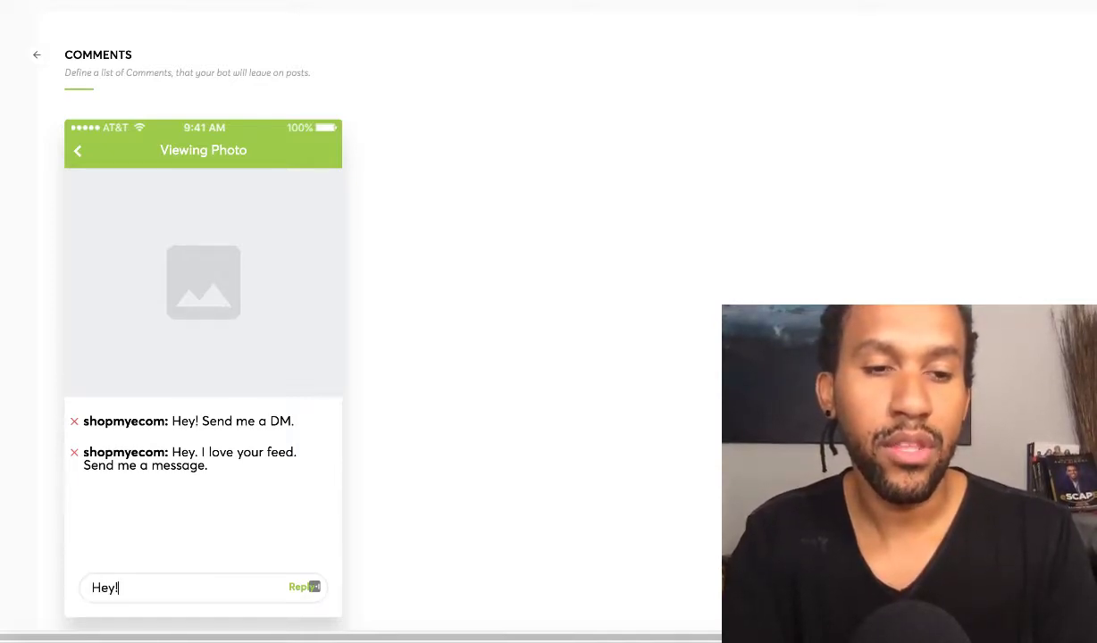
{"action": "type", "text": " send my"}
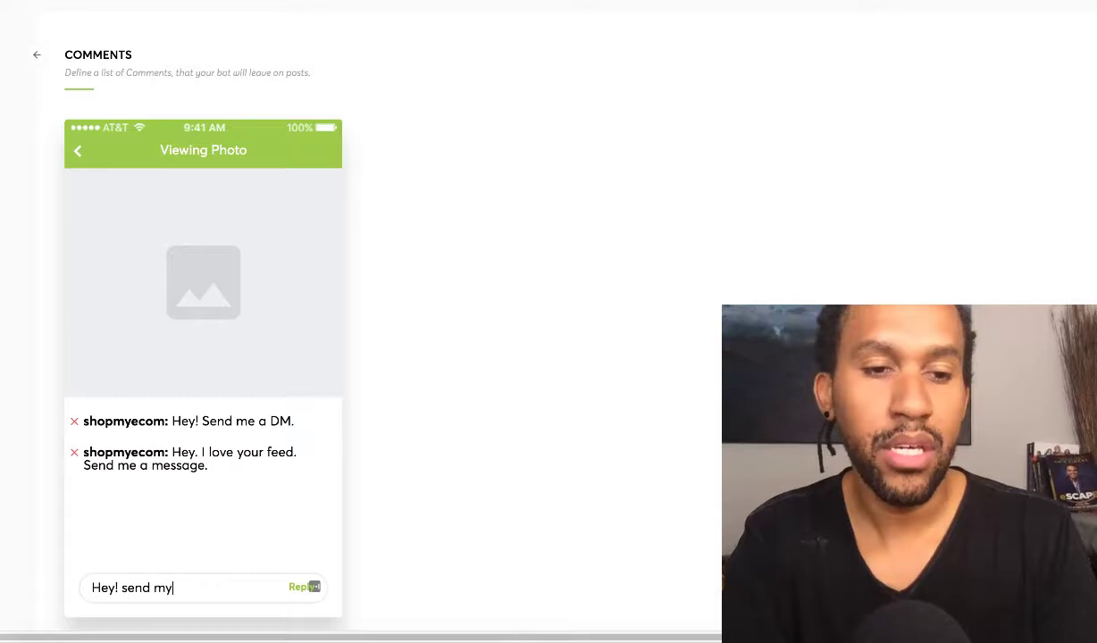
{"action": "key", "text": "BackSpace"}
{"action": "type", "text": "e a me"}
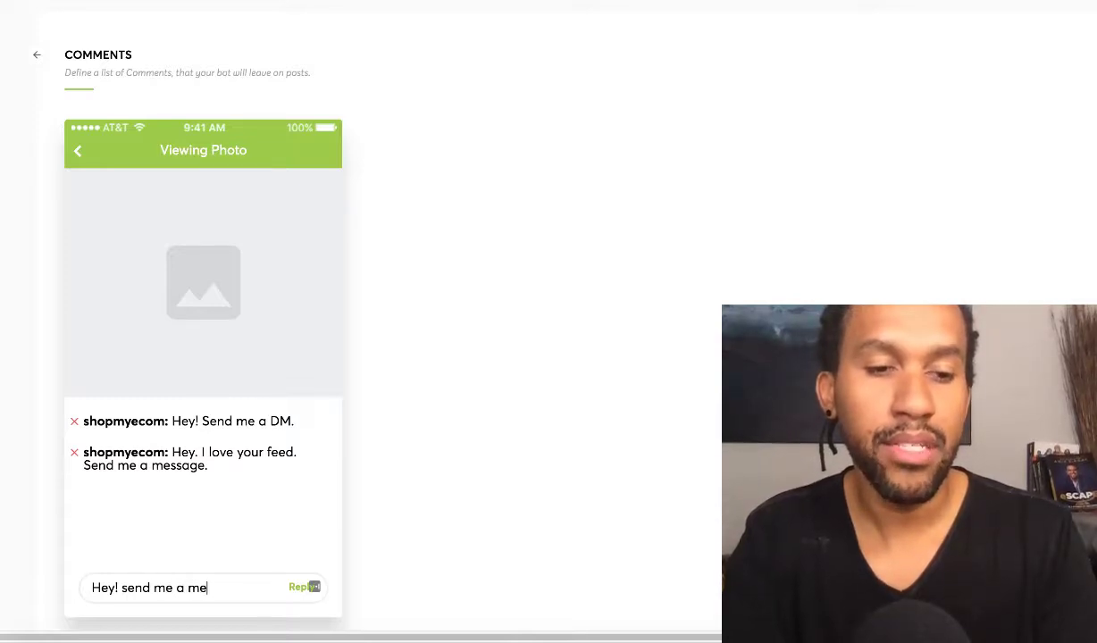
{"action": "type", "text": "ssage."}
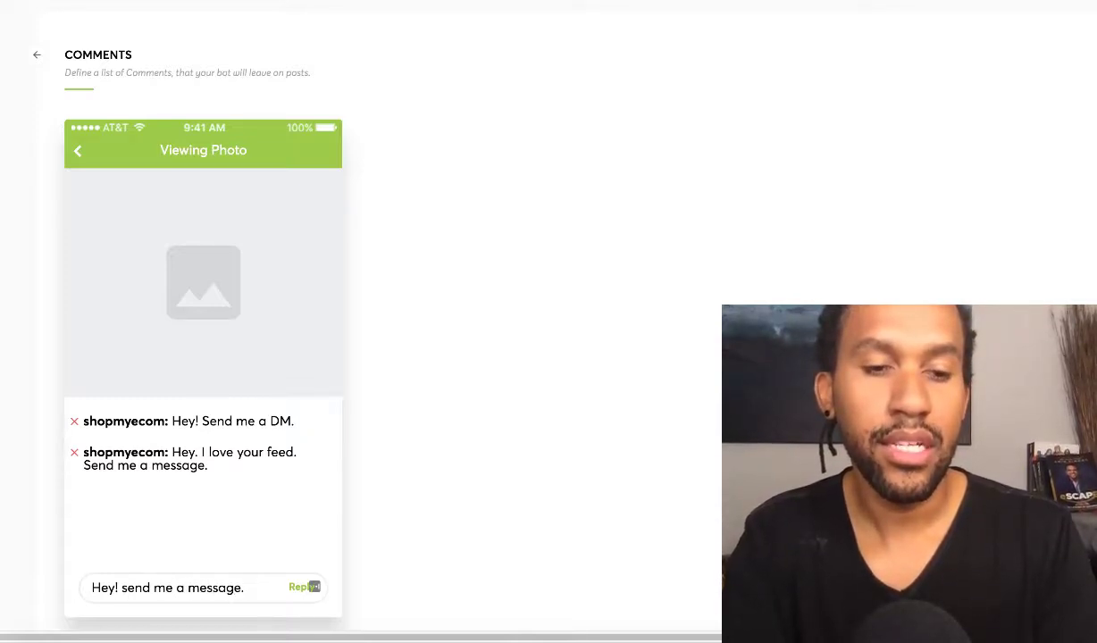
{"action": "type", "text": " Let's collab"}
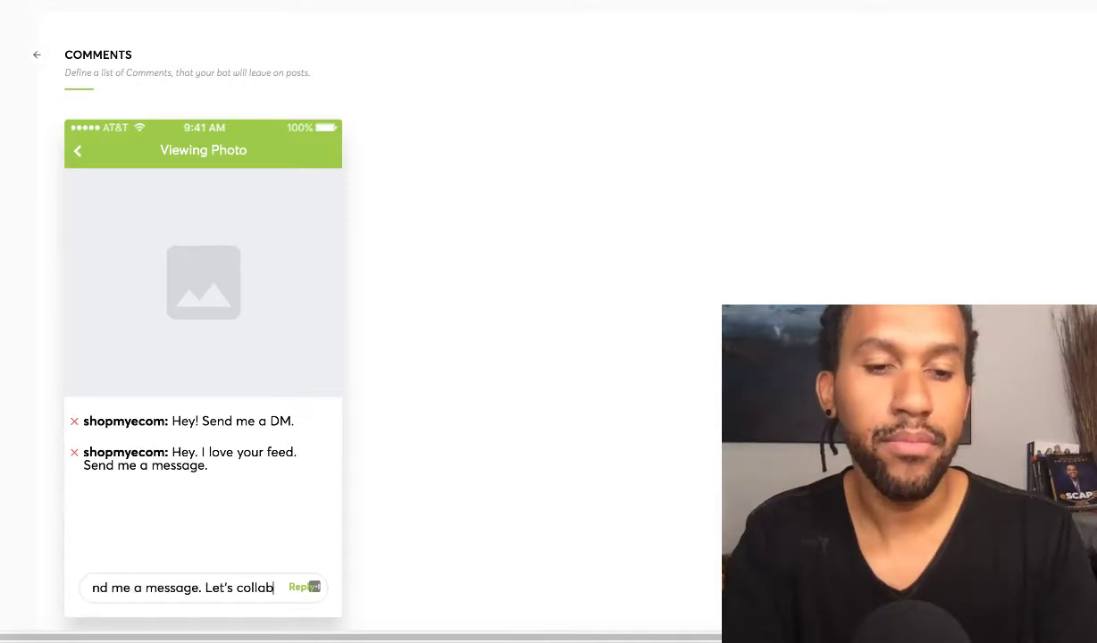
{"action": "type", "text": "orate."}
Add the comment 'Hey! send me a message. Let's collaborate.' to the list
{"action": "key", "text": "Return"}
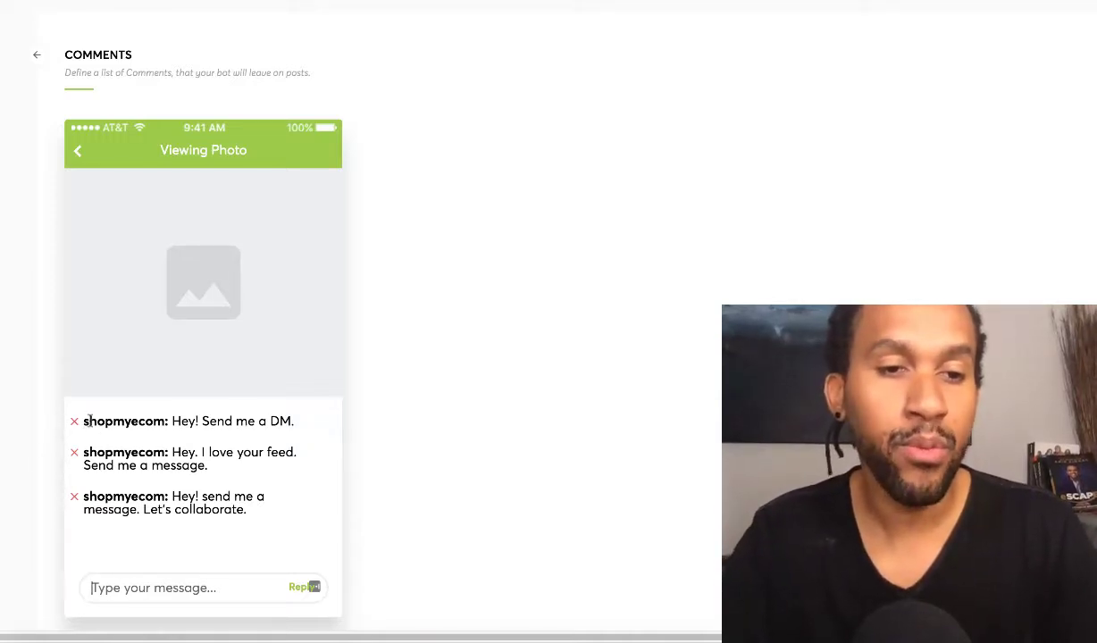
{"action": "scroll", "coordinate": [268, 554], "scroll_direction": "down", "scroll_amount": 2}
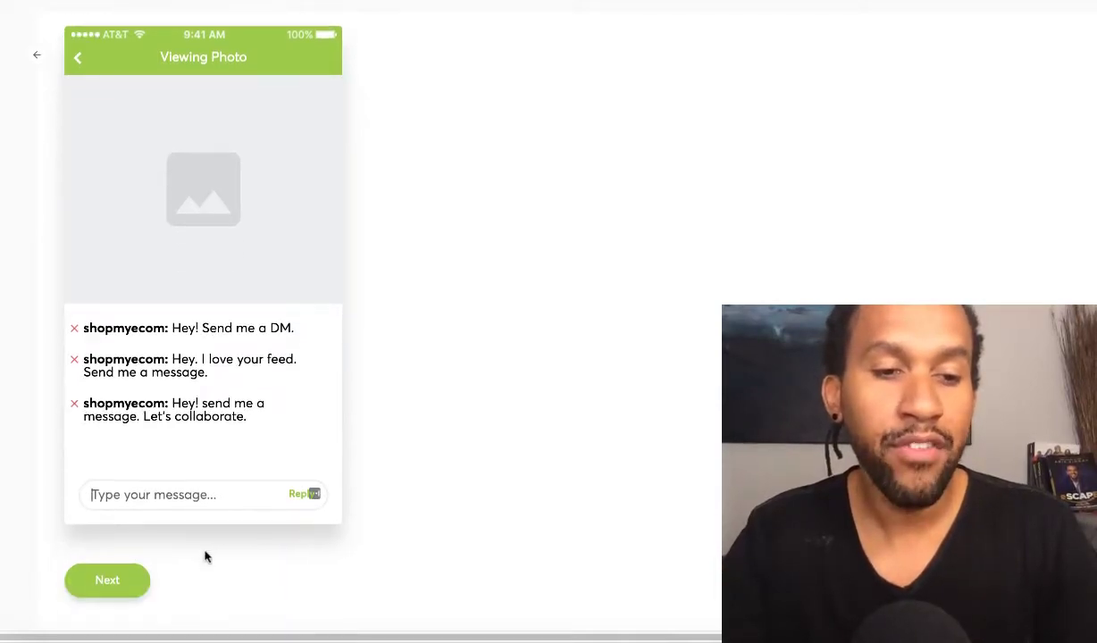
Advance from Comments to the Direct Messages step
{"action": "left_click", "coordinate": [105, 580]}
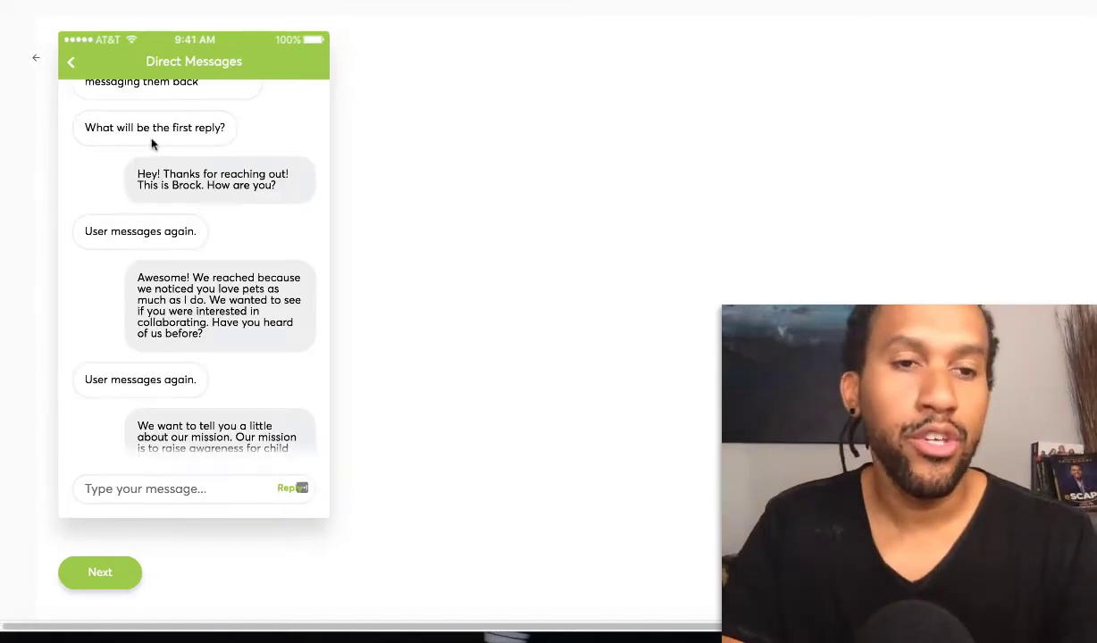
Review the Awesome! and mission replies in the Direct Messages conversation
{"action": "scroll", "coordinate": [150, 141], "scroll_direction": "down", "scroll_amount": 3}
{"action": "scroll", "coordinate": [143, 115], "scroll_direction": "up", "scroll_amount": 1}
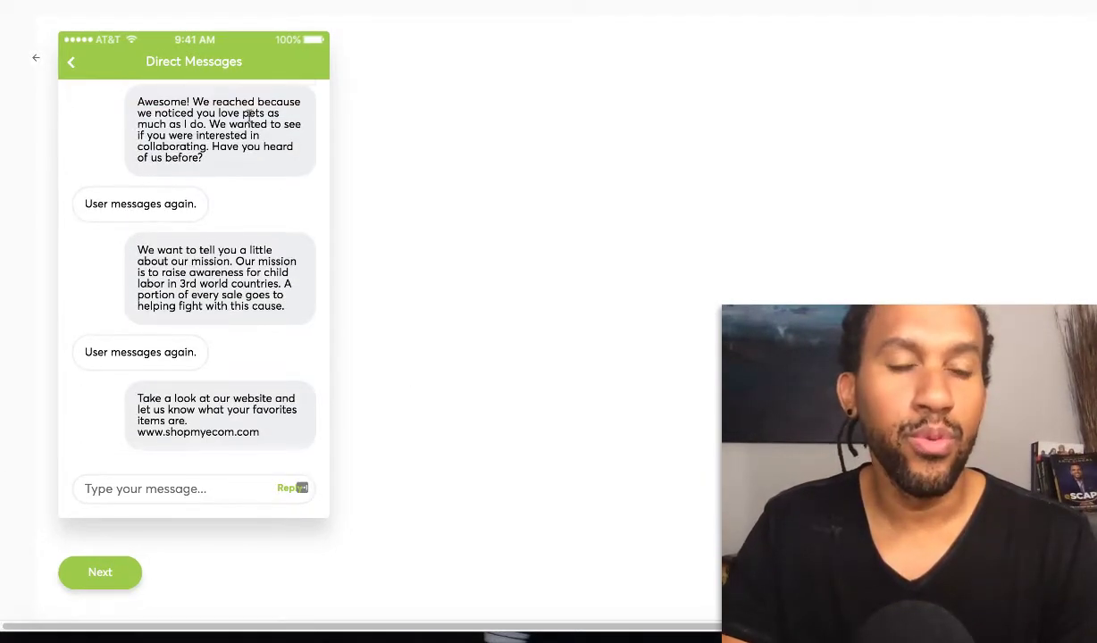
{"action": "left_click", "coordinate": [153, 100]}
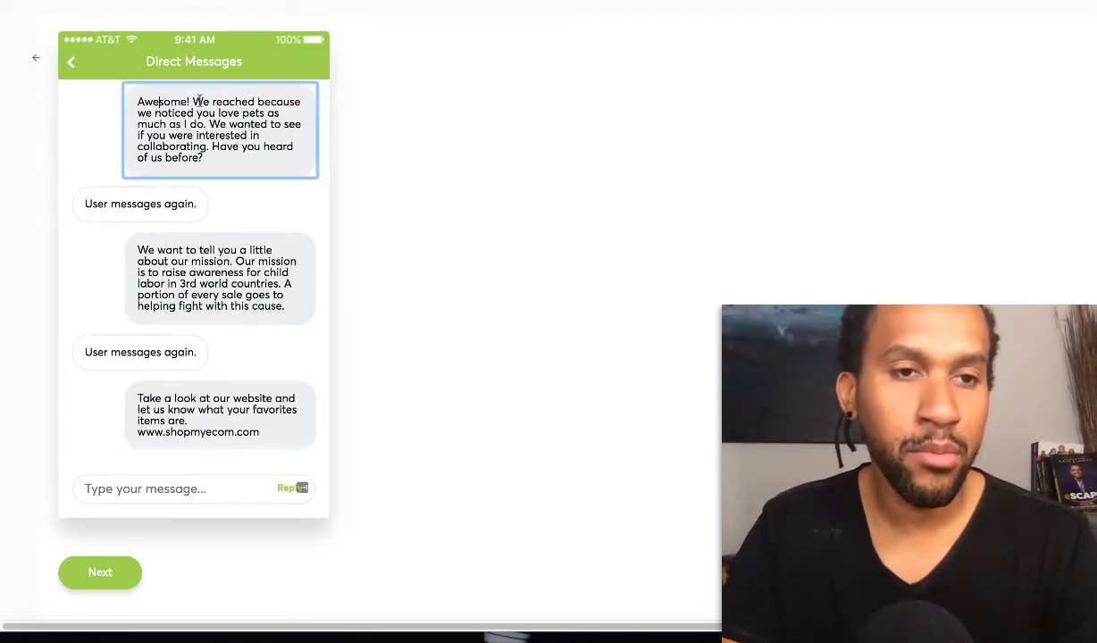
{"action": "left_click_drag", "start_coordinate": [204, 101], "coordinate": [214, 147]}
{"action": "left_click", "coordinate": [230, 127]}
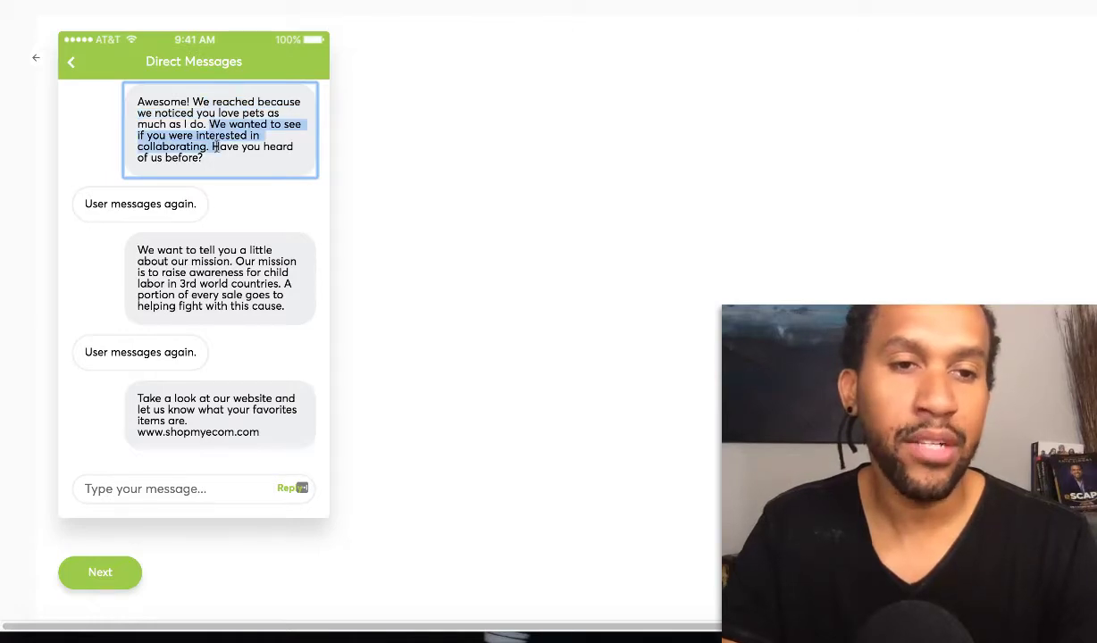
{"action": "scroll", "coordinate": [211, 157], "scroll_direction": "down", "scroll_amount": 2}
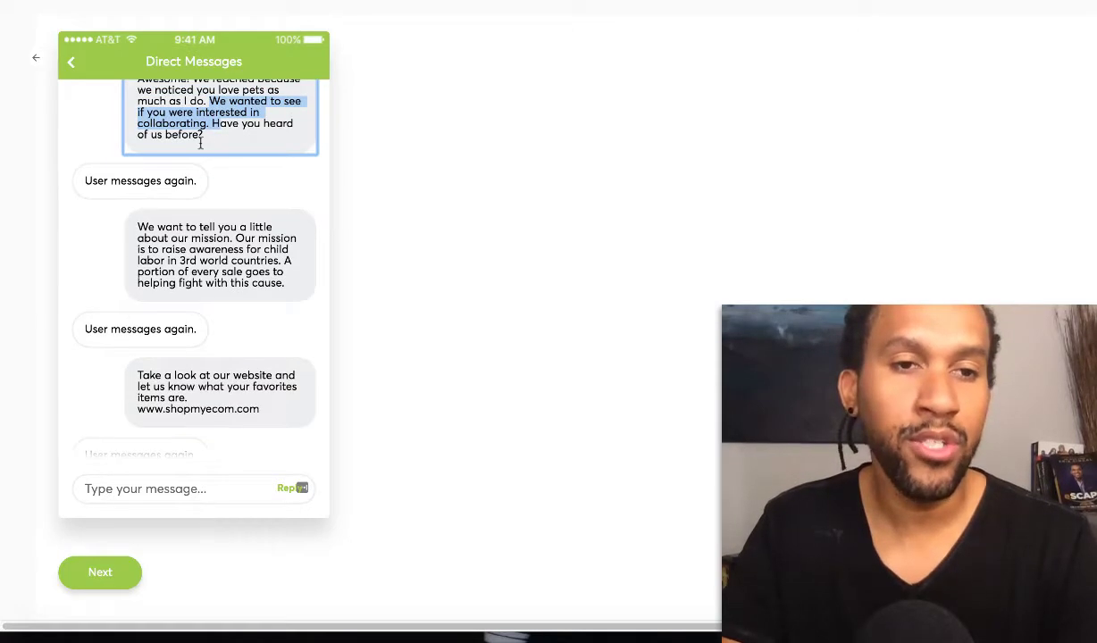
{"action": "left_click", "coordinate": [212, 101]}
{"action": "left_click_drag", "start_coordinate": [212, 100], "coordinate": [216, 115]}
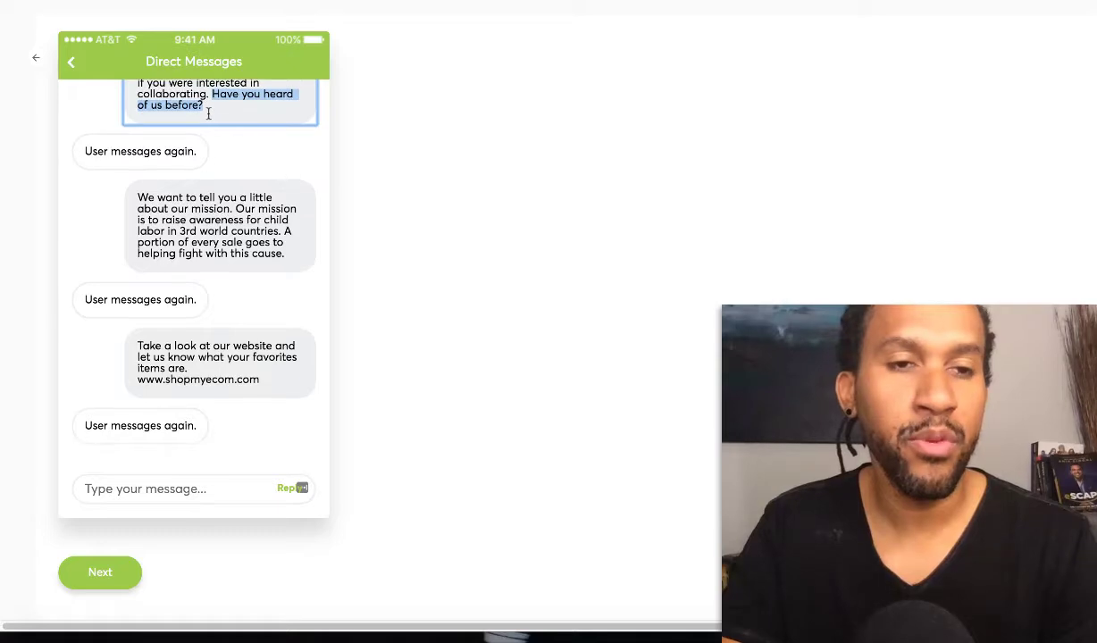
{"action": "scroll", "coordinate": [163, 116], "scroll_direction": "down", "scroll_amount": 4}
{"action": "scroll", "coordinate": [164, 116], "scroll_direction": "up", "scroll_amount": 4}
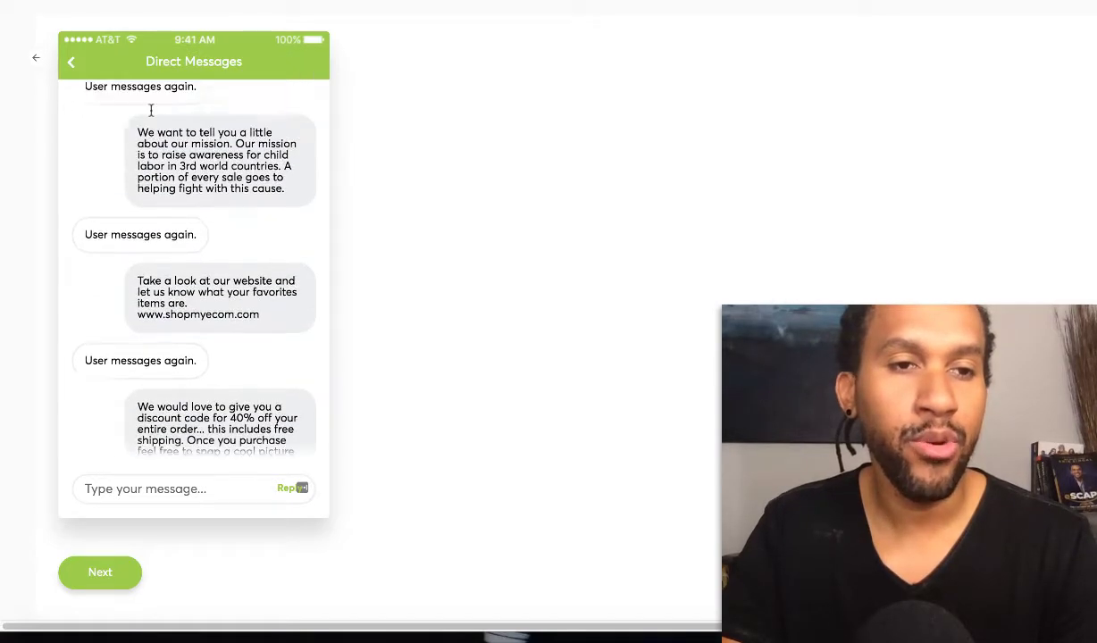
{"action": "scroll", "coordinate": [186, 167], "scroll_direction": "down", "scroll_amount": 1}
{"action": "scroll", "coordinate": [186, 167], "scroll_direction": "down", "scroll_amount": 3}
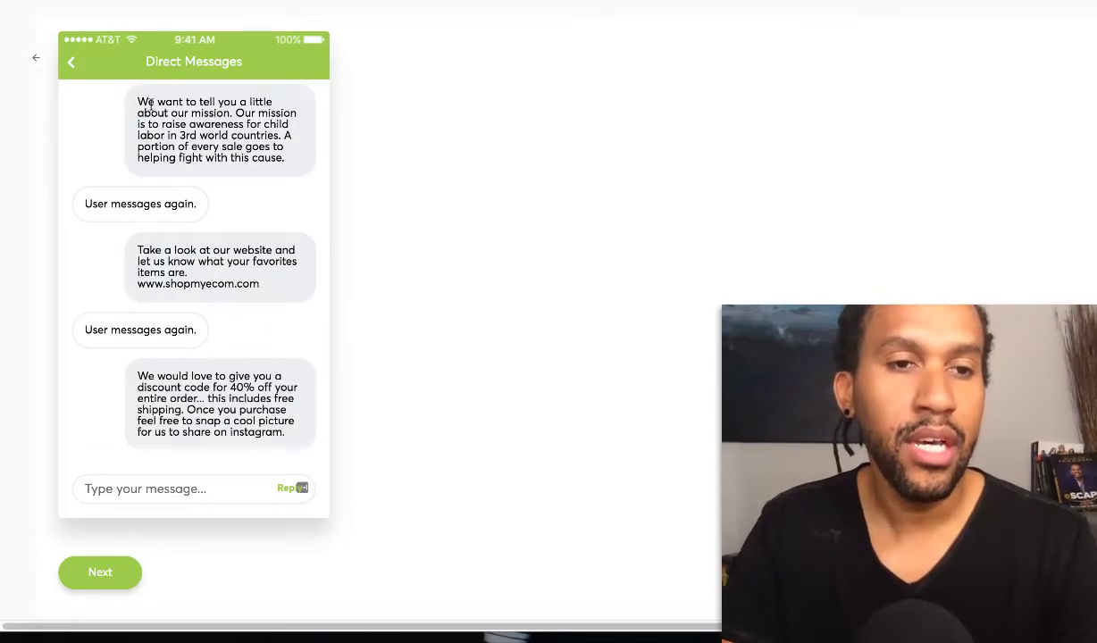
{"action": "left_click_drag", "start_coordinate": [145, 101], "coordinate": [220, 146]}
{"action": "left_click", "coordinate": [217, 147]}
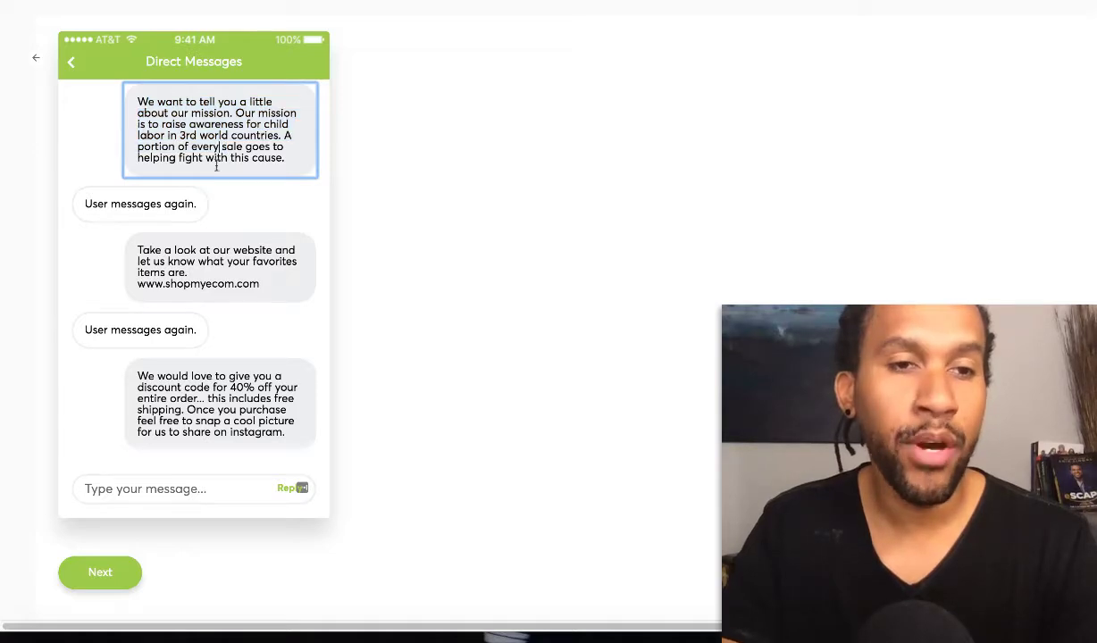
Review the 40% discount and IG40 code replies
{"action": "scroll", "coordinate": [200, 143], "scroll_direction": "down", "scroll_amount": 3}
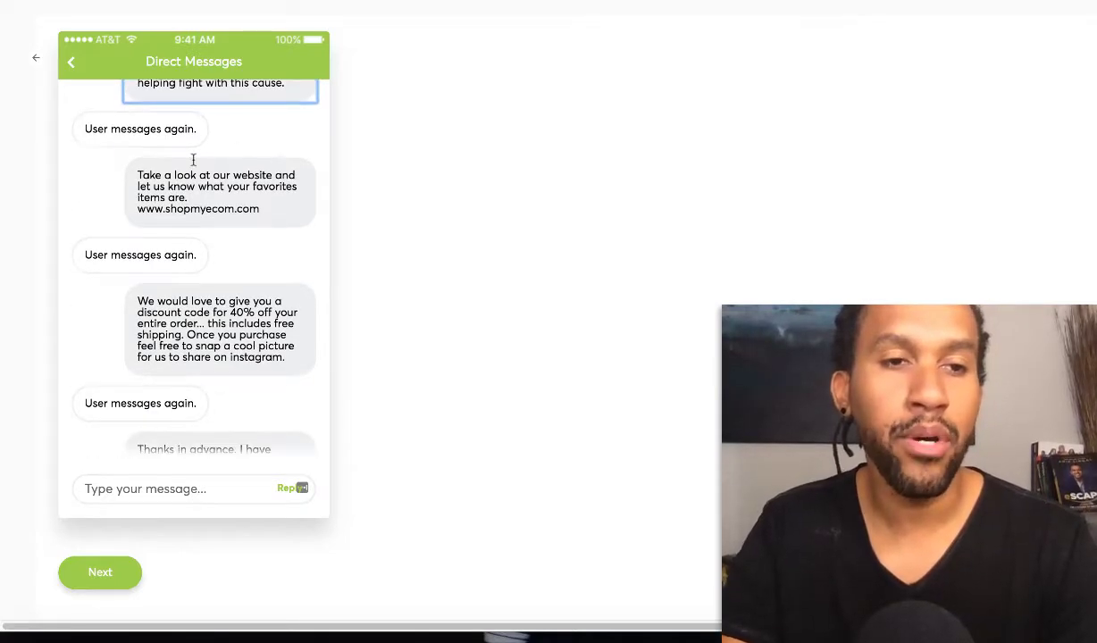
{"action": "left_click_drag", "start_coordinate": [146, 175], "coordinate": [134, 206]}
{"action": "scroll", "coordinate": [170, 195], "scroll_direction": "down", "scroll_amount": 7}
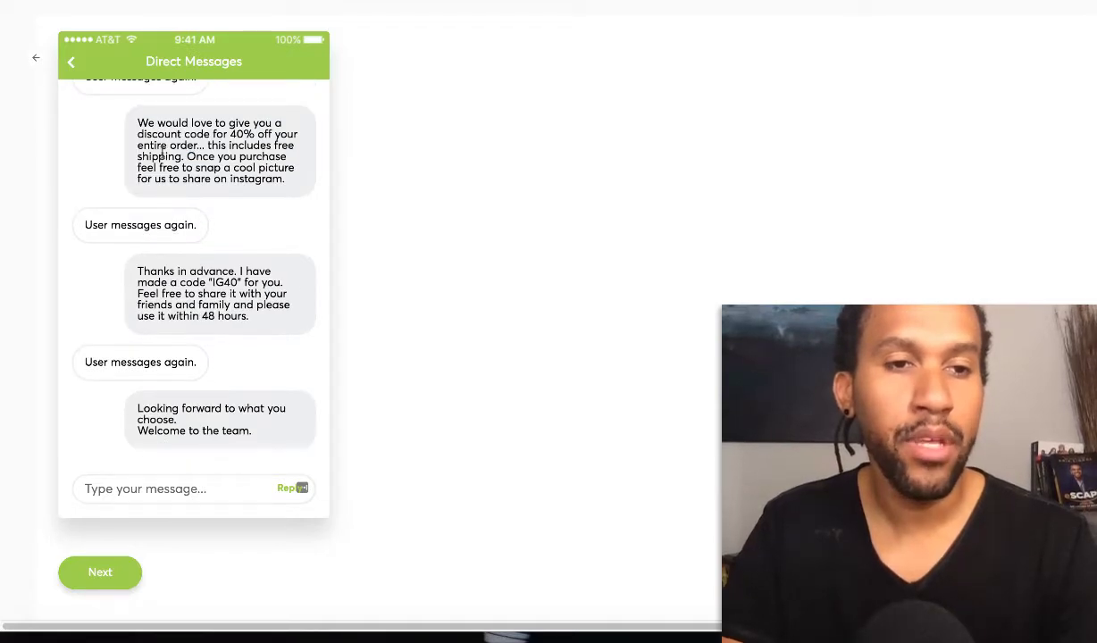
{"action": "left_click_drag", "start_coordinate": [138, 122], "coordinate": [254, 135]}
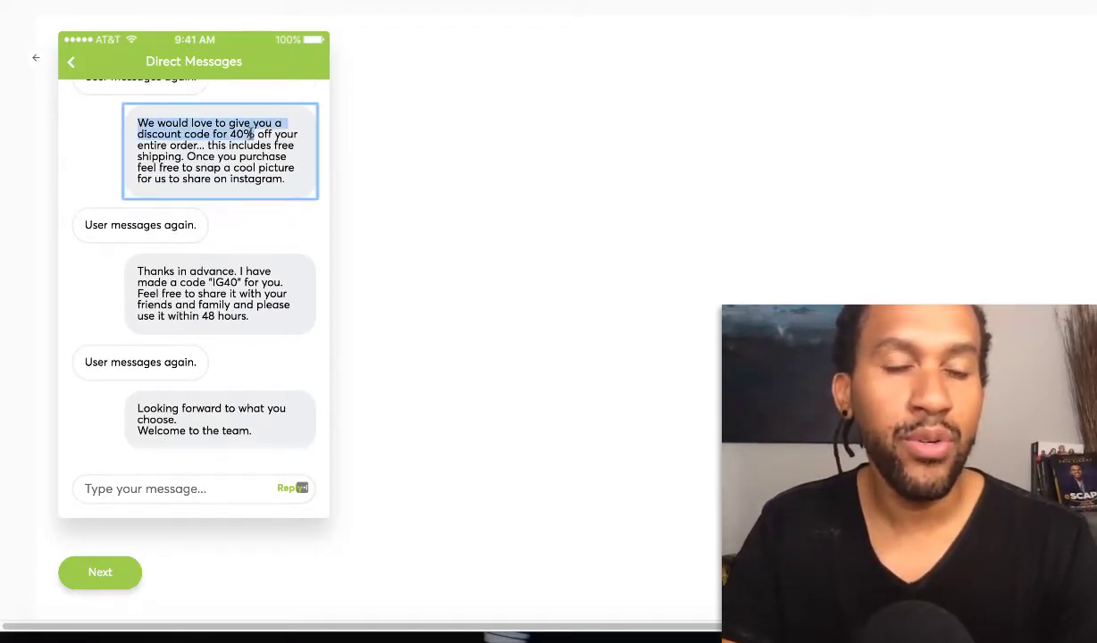
{"action": "left_click", "coordinate": [245, 136]}
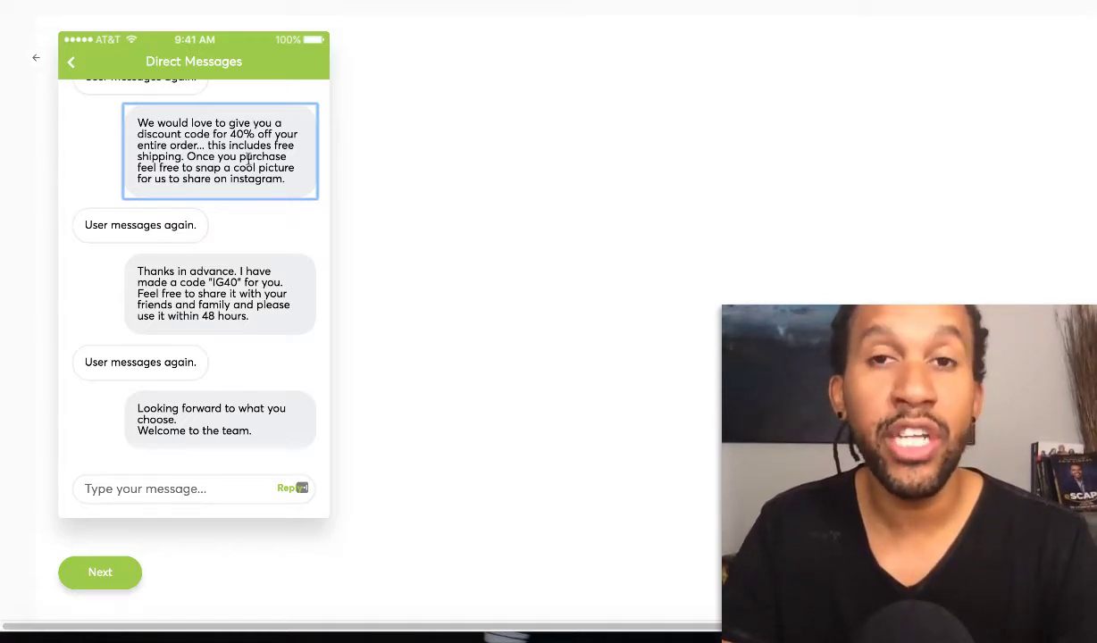
{"action": "left_click_drag", "start_coordinate": [138, 123], "coordinate": [204, 145]}
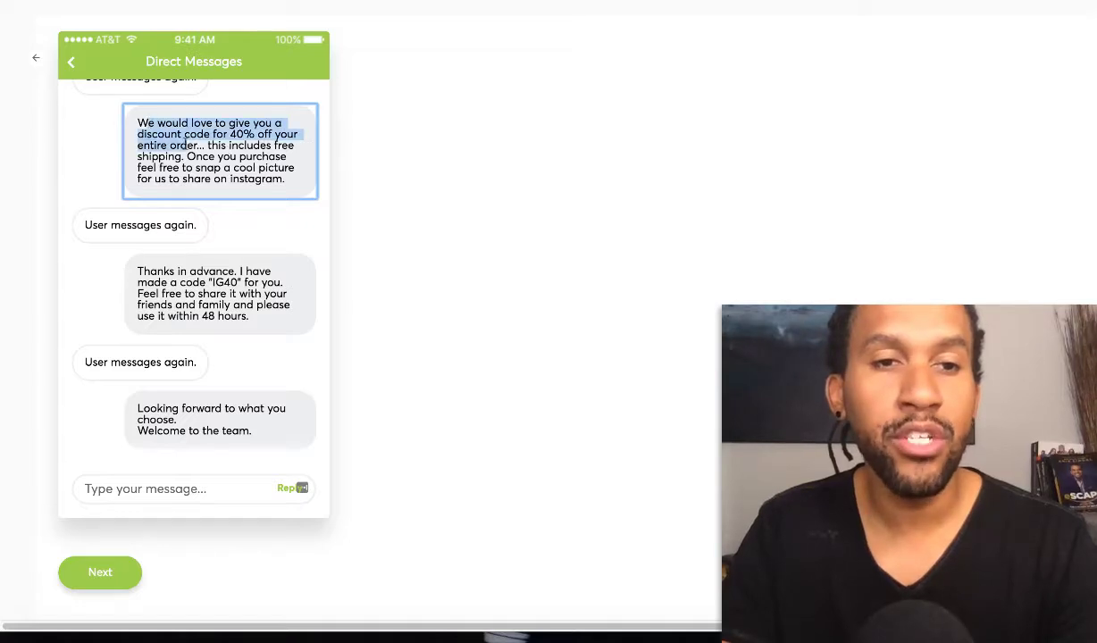
{"action": "left_click", "coordinate": [186, 145]}
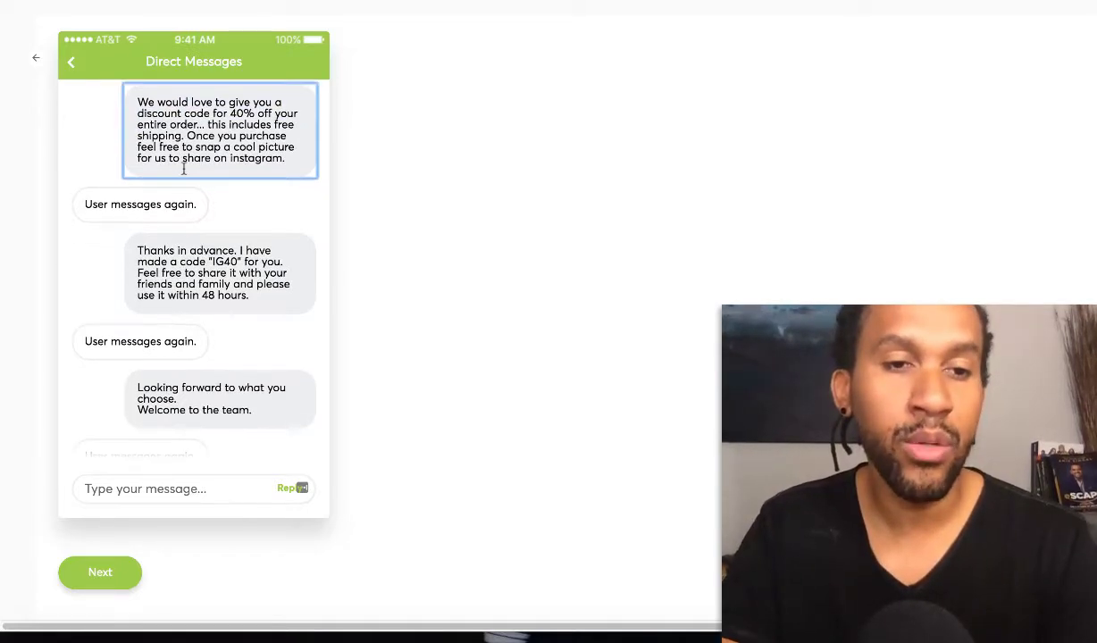
{"action": "left_click_drag", "start_coordinate": [146, 194], "coordinate": [210, 195]}
{"action": "left_click_drag", "start_coordinate": [212, 205], "coordinate": [237, 212]}
{"action": "left_click", "coordinate": [216, 216]}
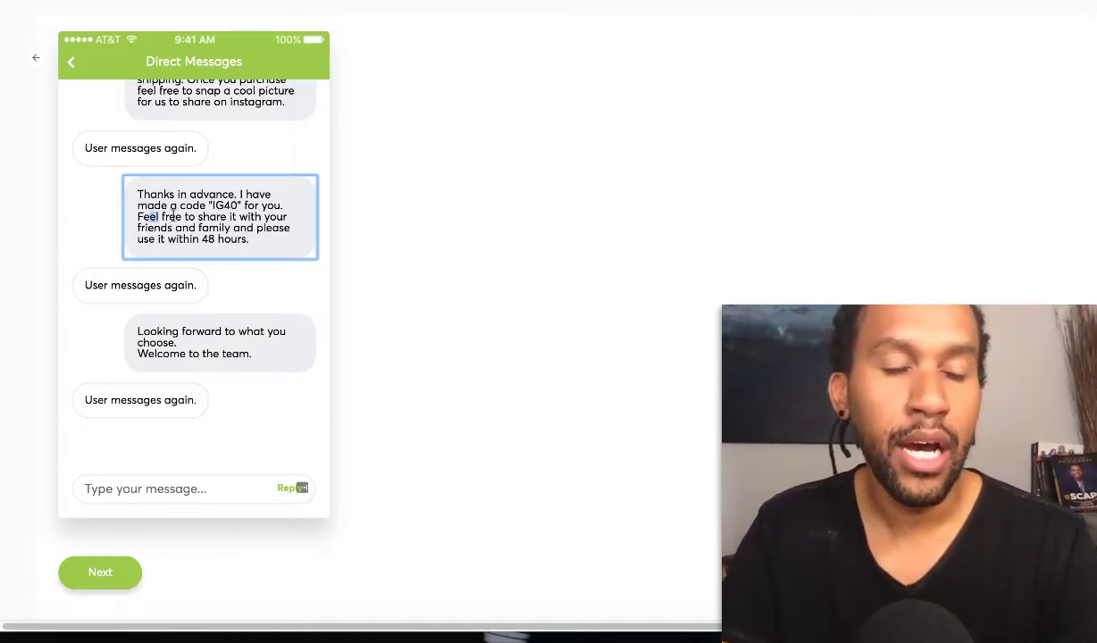
Check the IG40 and closing replies, then proceed to Activity Settings
{"action": "left_click_drag", "start_coordinate": [173, 217], "coordinate": [204, 217]}
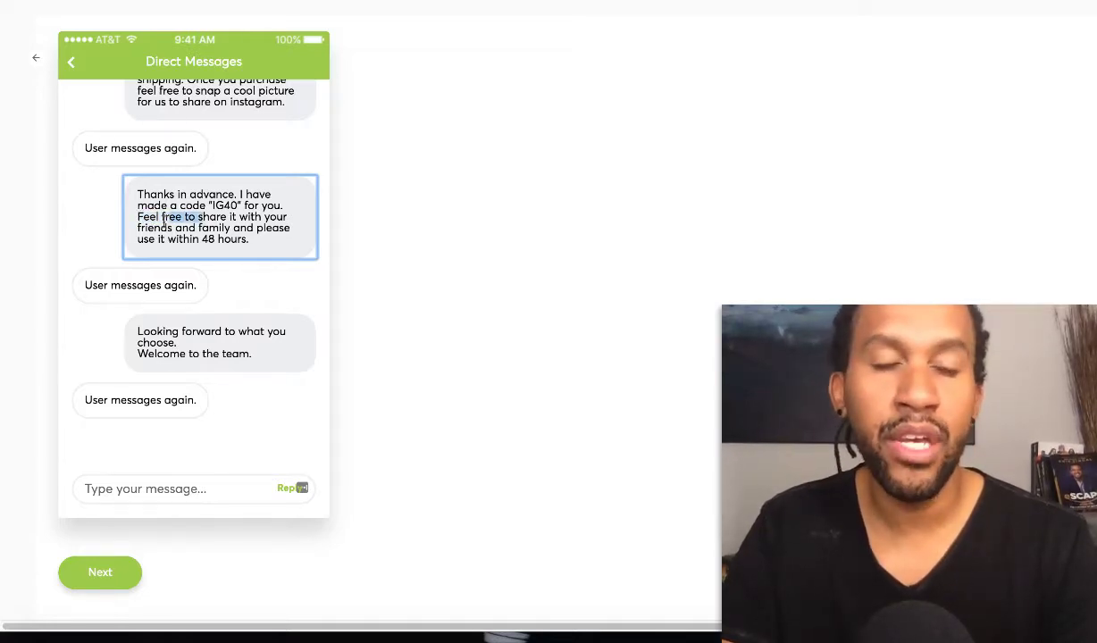
{"action": "left_click_drag", "start_coordinate": [138, 217], "coordinate": [185, 217]}
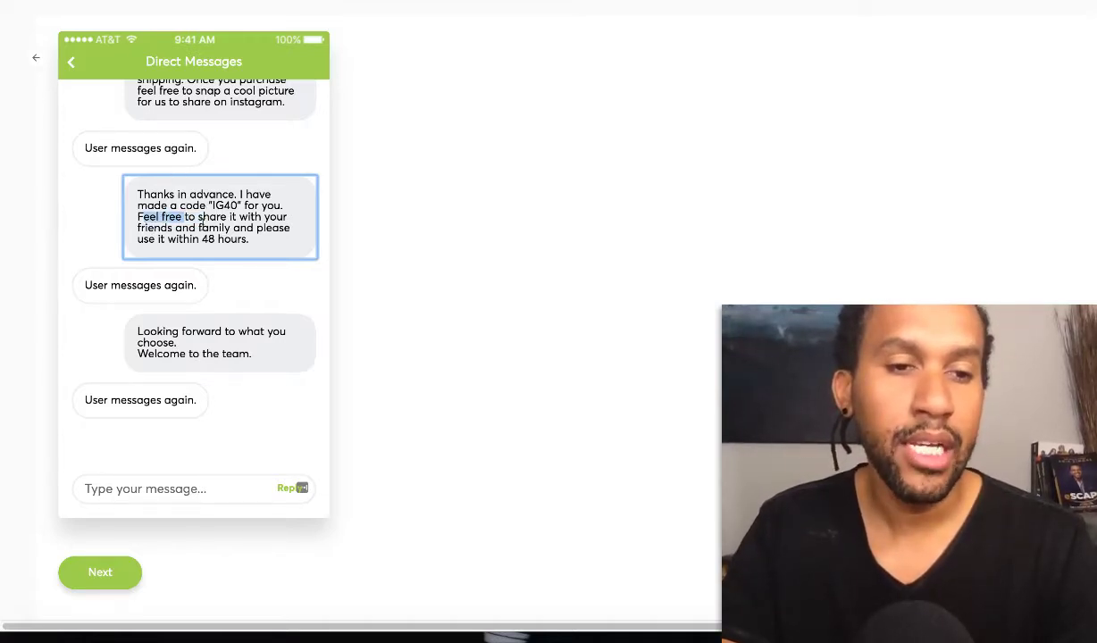
{"action": "scroll", "coordinate": [198, 237], "scroll_direction": "down", "scroll_amount": 3}
{"action": "left_click_drag", "start_coordinate": [136, 211], "coordinate": [218, 222]}
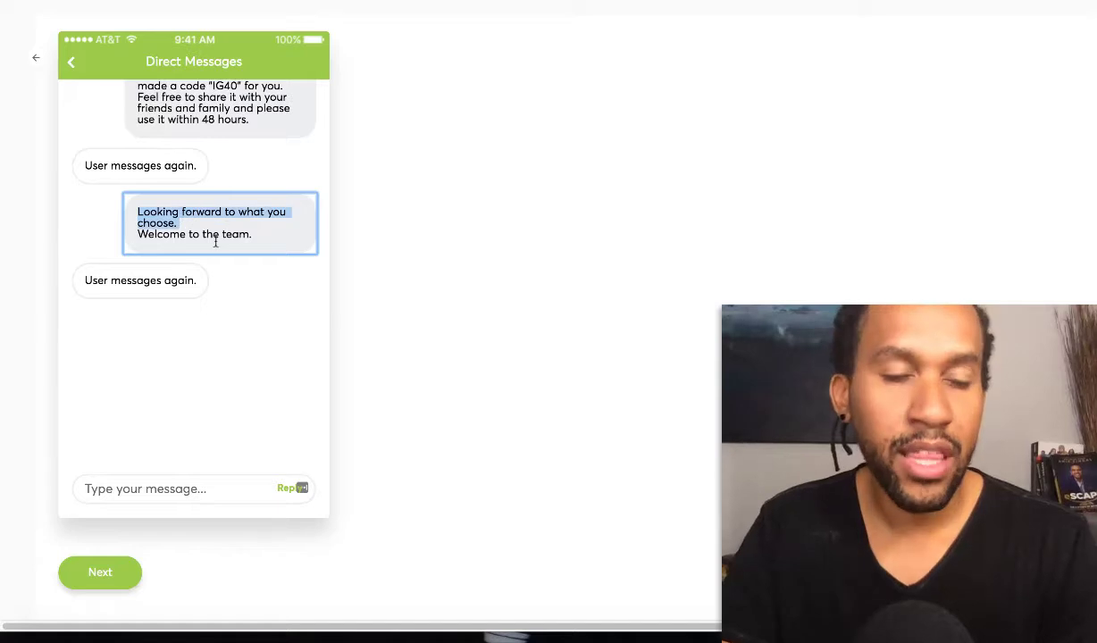
{"action": "left_click", "coordinate": [188, 226]}
{"action": "left_click_drag", "start_coordinate": [138, 212], "coordinate": [176, 223]}
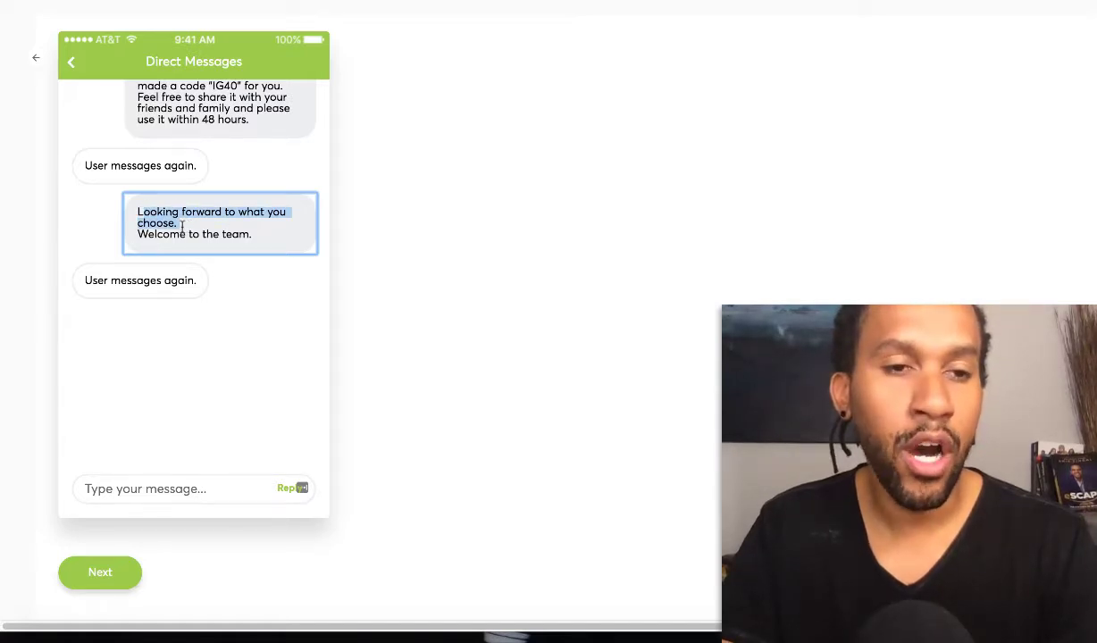
{"action": "left_click", "coordinate": [239, 230]}
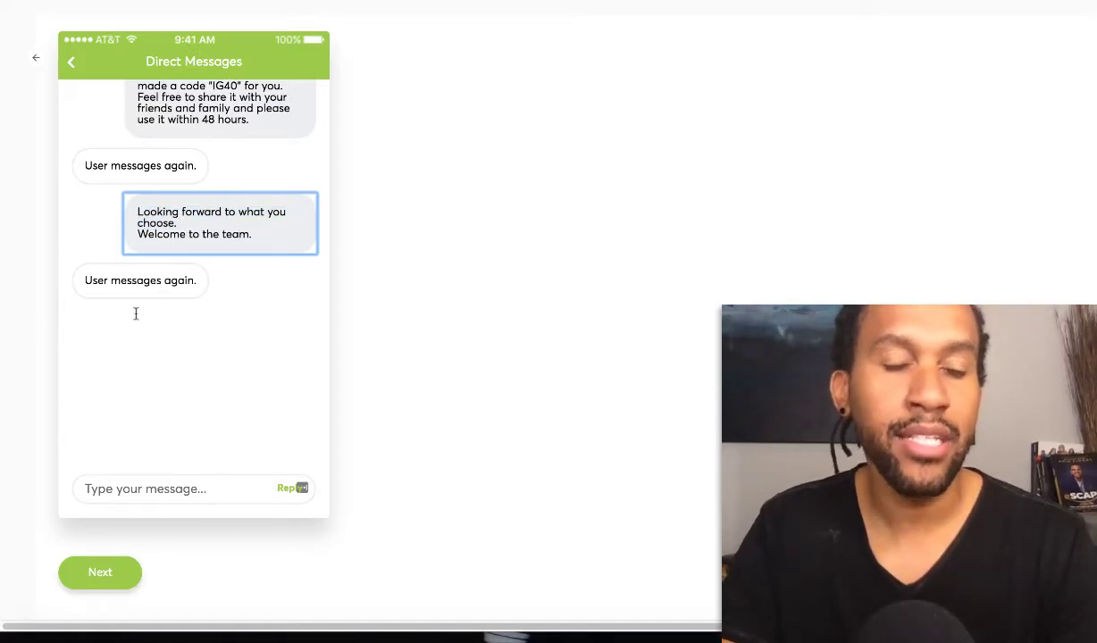
{"action": "scroll", "coordinate": [200, 456], "scroll_direction": "down", "scroll_amount": 1}
{"action": "left_click", "coordinate": [134, 570]}
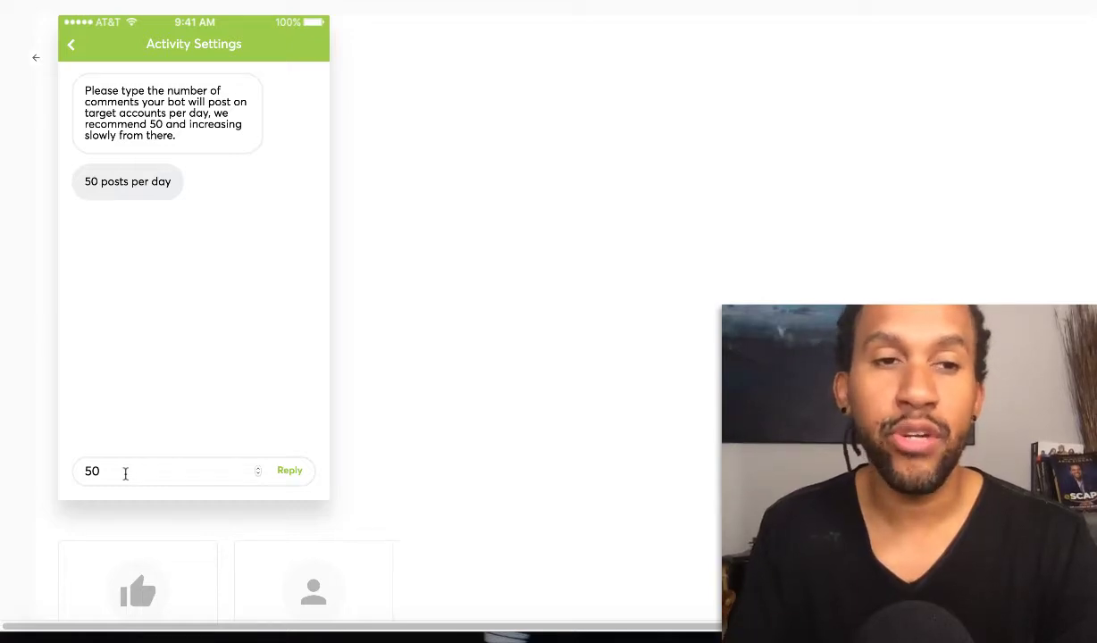
Change the daily comment limit from 50 to 150 posts per day
{"action": "left_click_drag", "start_coordinate": [118, 471], "coordinate": [81, 471]}
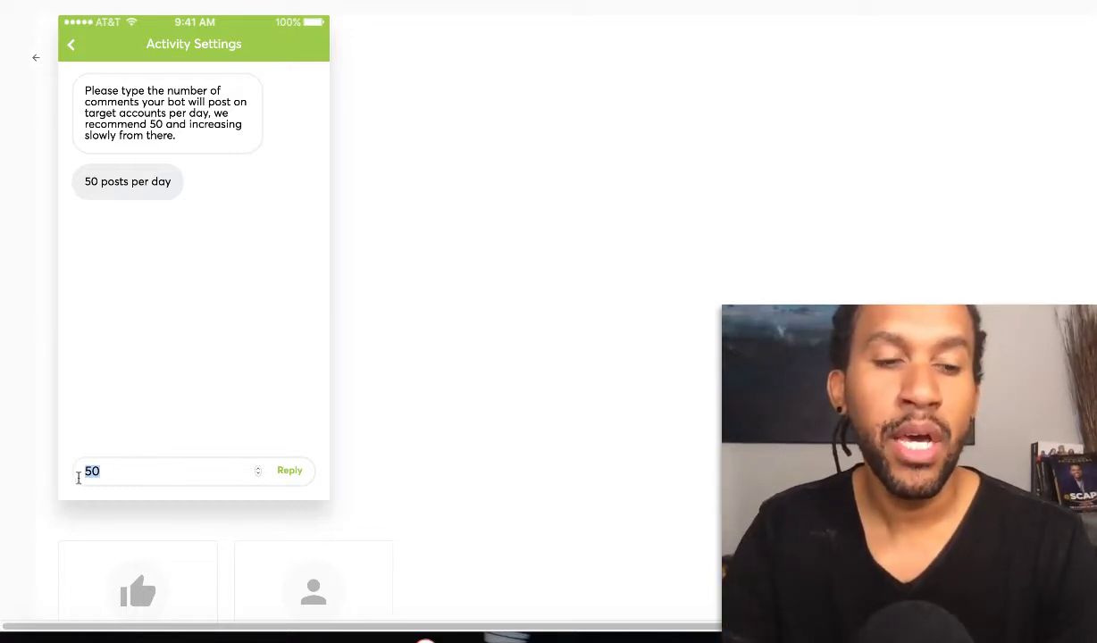
{"action": "left_click_drag", "start_coordinate": [100, 181], "coordinate": [80, 182]}
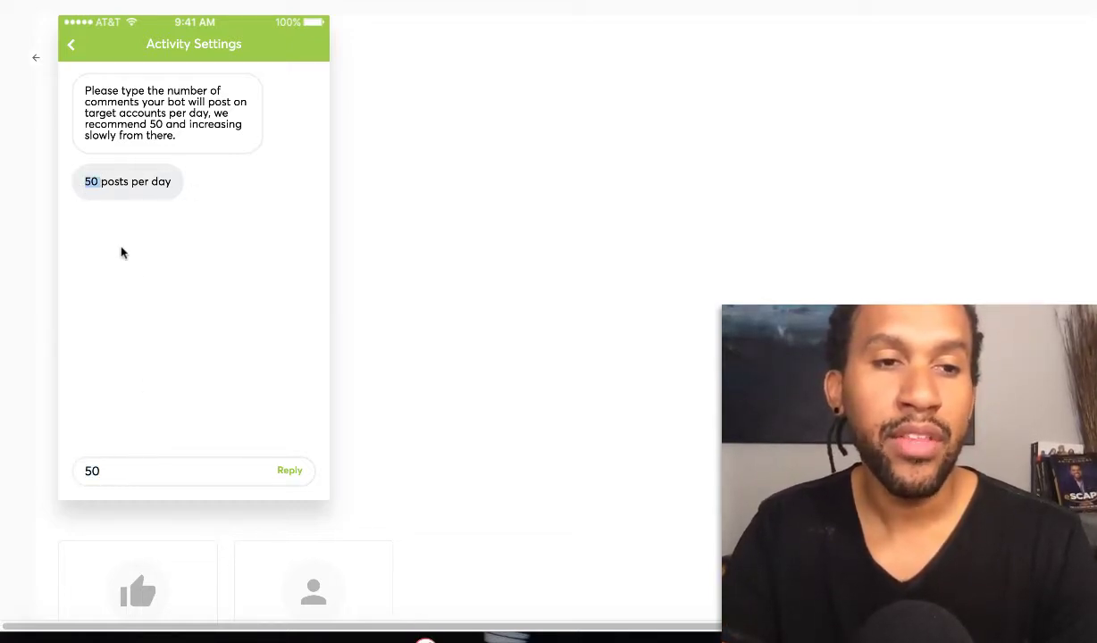
{"action": "left_click_drag", "start_coordinate": [79, 467], "coordinate": [53, 468]}
{"action": "type", "text": "100"}
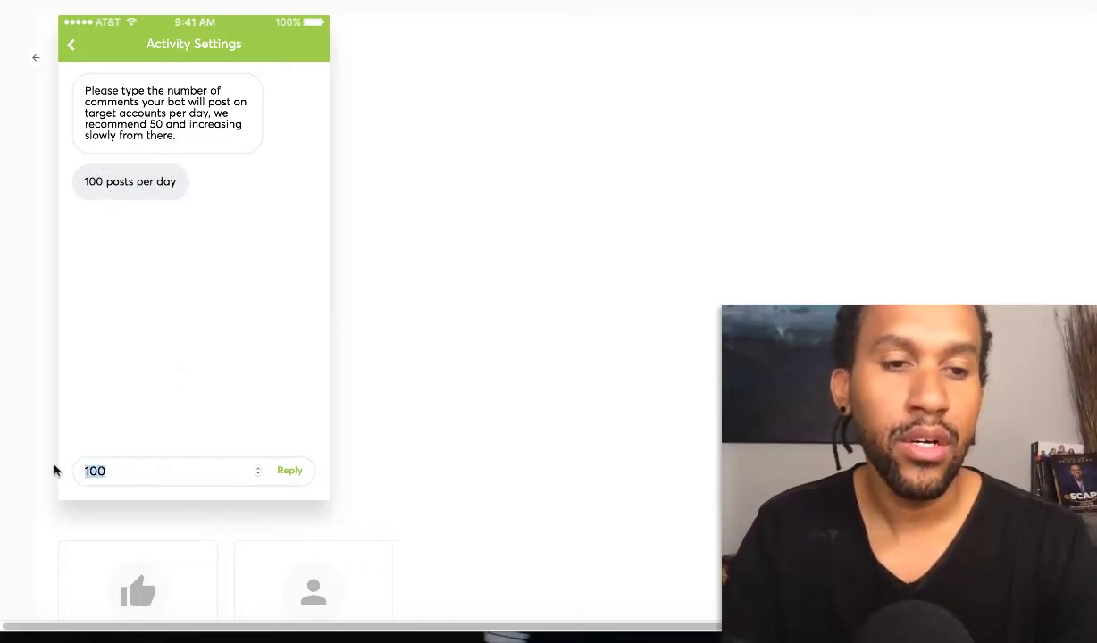
{"action": "type", "text": "150"}
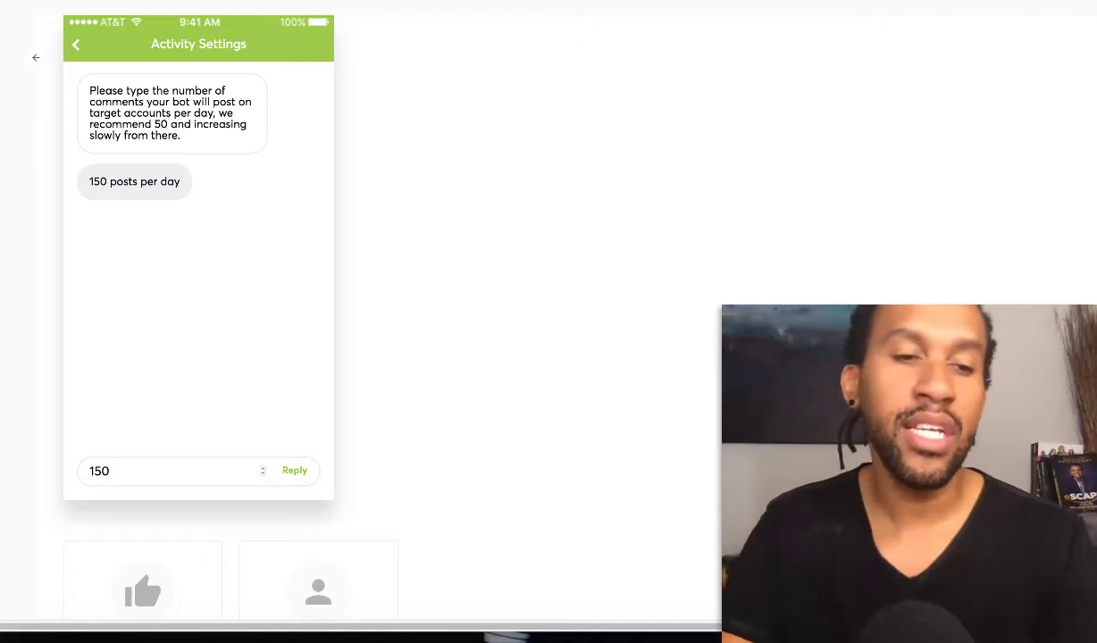
{"action": "left_click_drag", "start_coordinate": [122, 469], "coordinate": [54, 472]}
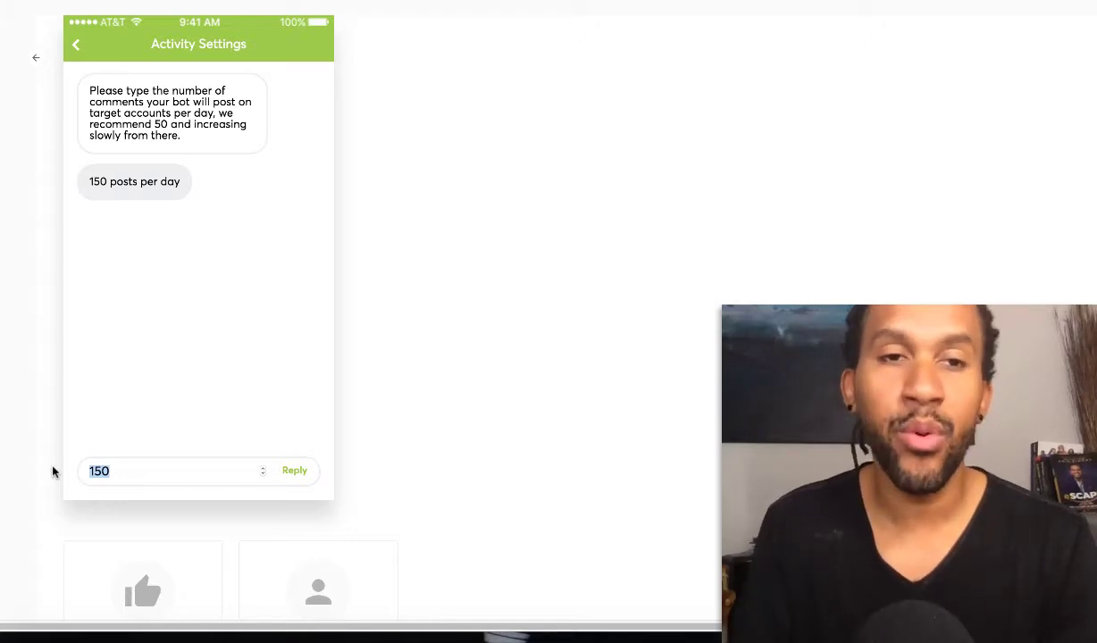
Enable both liking posts and following accounts for the bot
{"action": "left_click", "coordinate": [197, 393]}
{"action": "scroll", "coordinate": [134, 339], "scroll_direction": "down", "scroll_amount": 2}
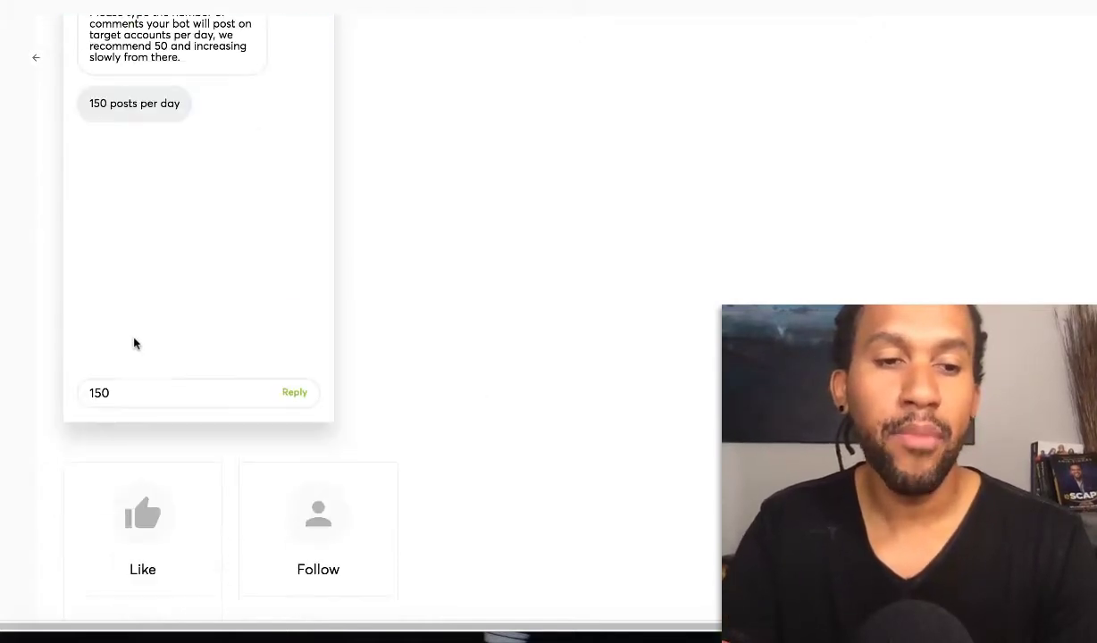
{"action": "left_click", "coordinate": [208, 462]}
{"action": "left_click", "coordinate": [203, 449]}
{"action": "left_click", "coordinate": [136, 449]}
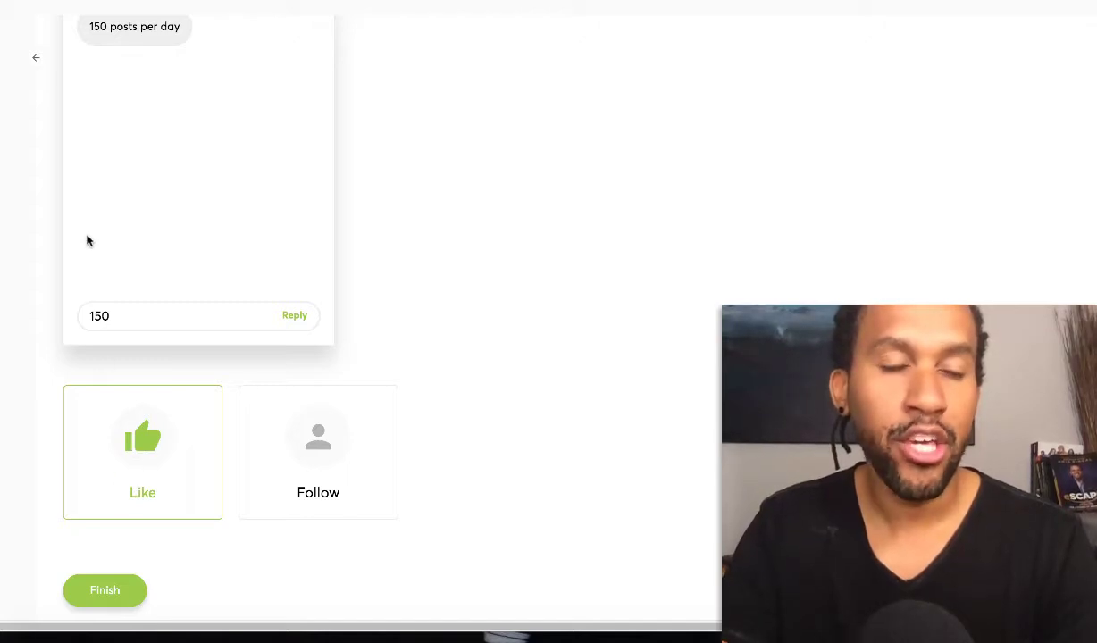
{"action": "left_click", "coordinate": [315, 431]}
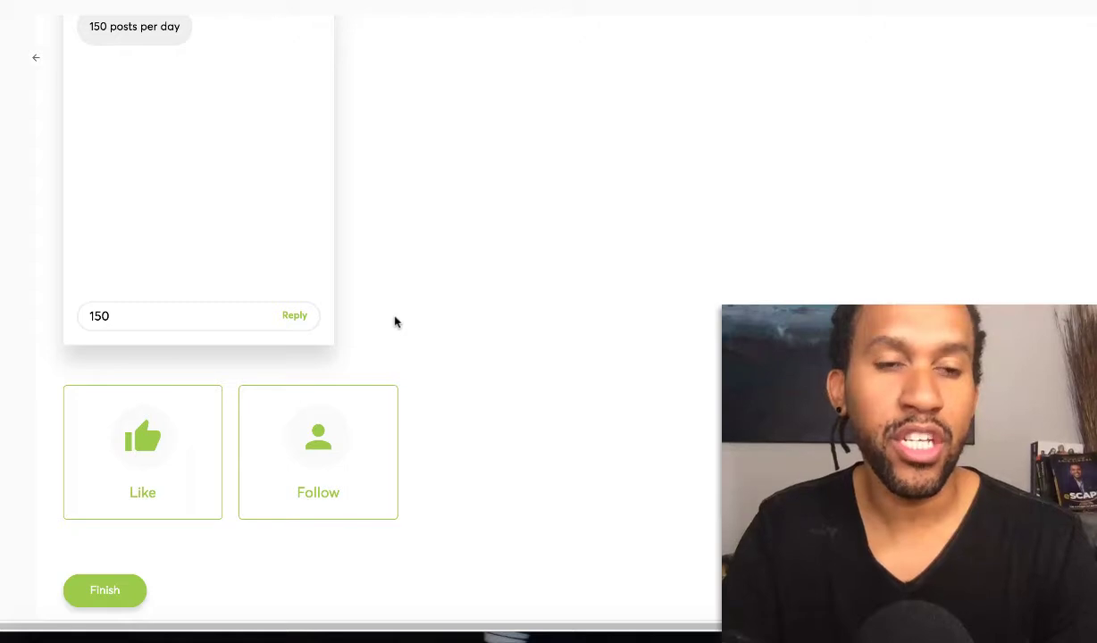
{"action": "scroll", "coordinate": [394, 321], "scroll_direction": "up", "scroll_amount": 1}
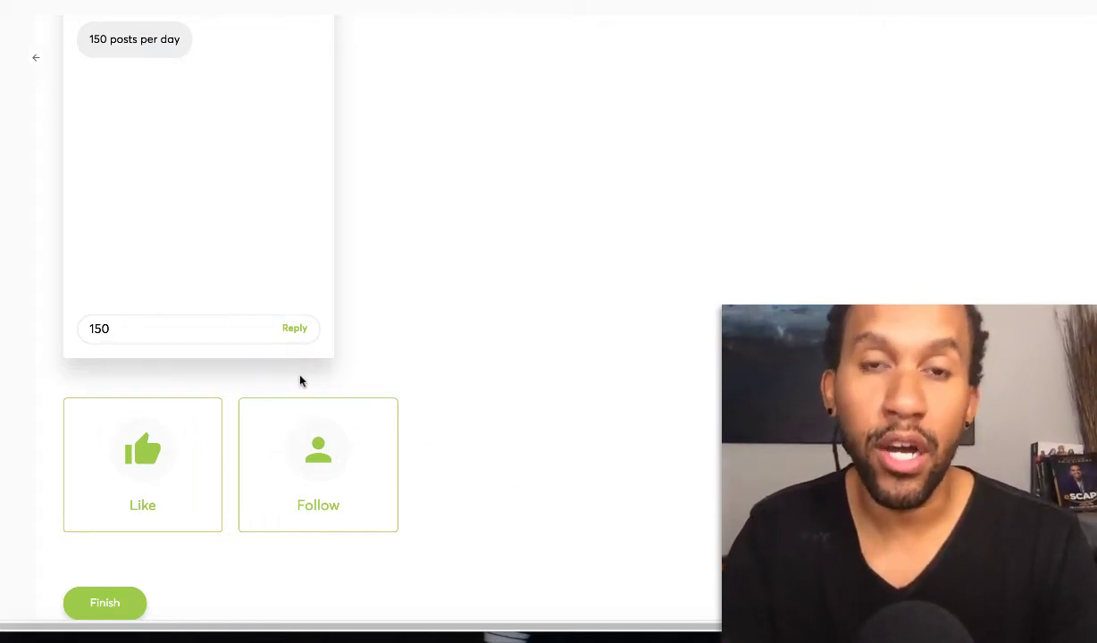
Change the daily comment count from 150 to 0 posts per day
{"action": "scroll", "coordinate": [225, 275], "scroll_direction": "down", "scroll_amount": 1}
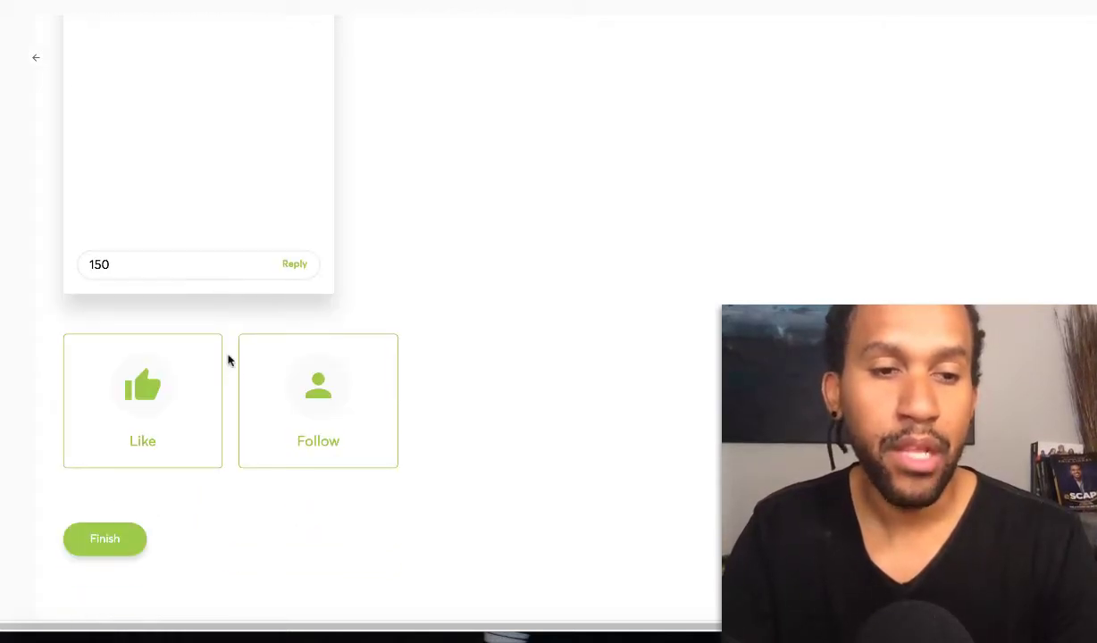
{"action": "left_click_drag", "start_coordinate": [98, 264], "coordinate": [69, 265]}
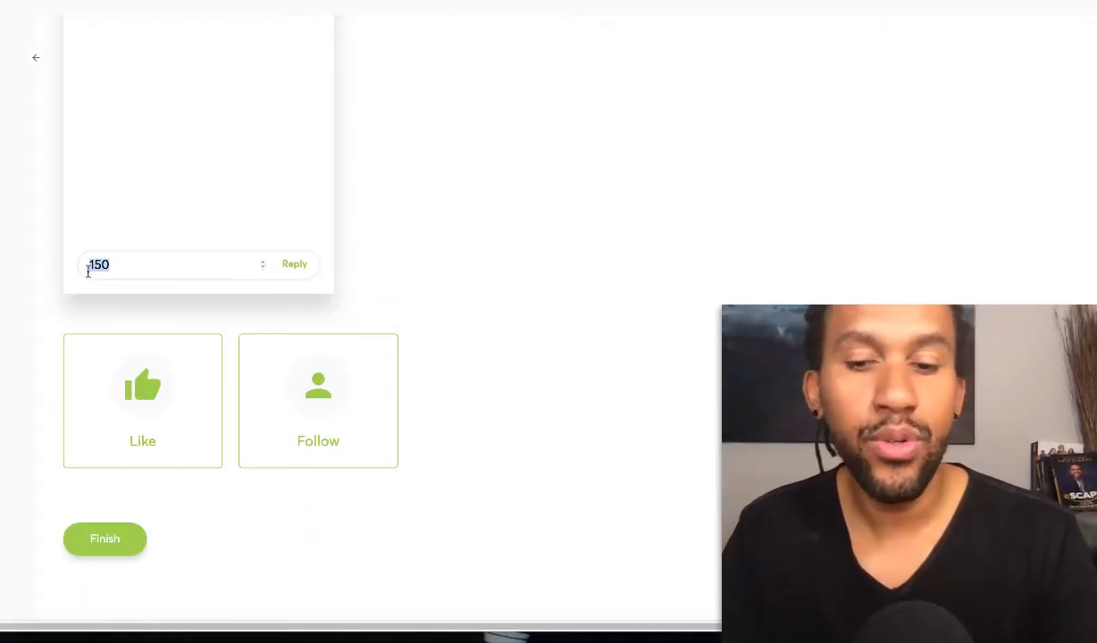
{"action": "type", "text": "1"}
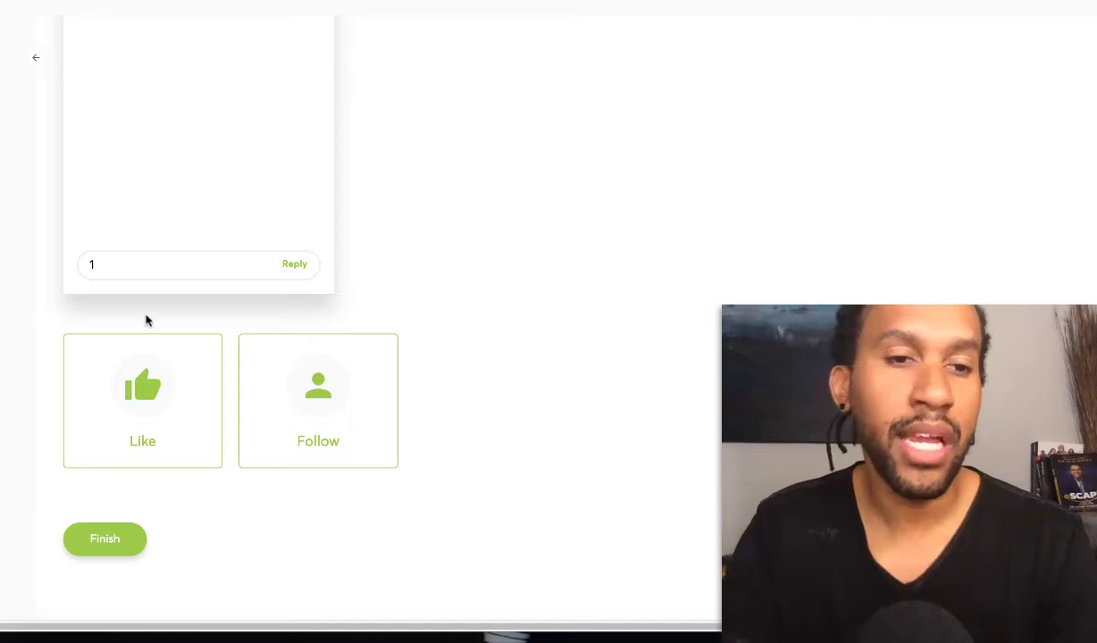
{"action": "left_click_drag", "start_coordinate": [108, 266], "coordinate": [59, 265]}
{"action": "type", "text": "0"}
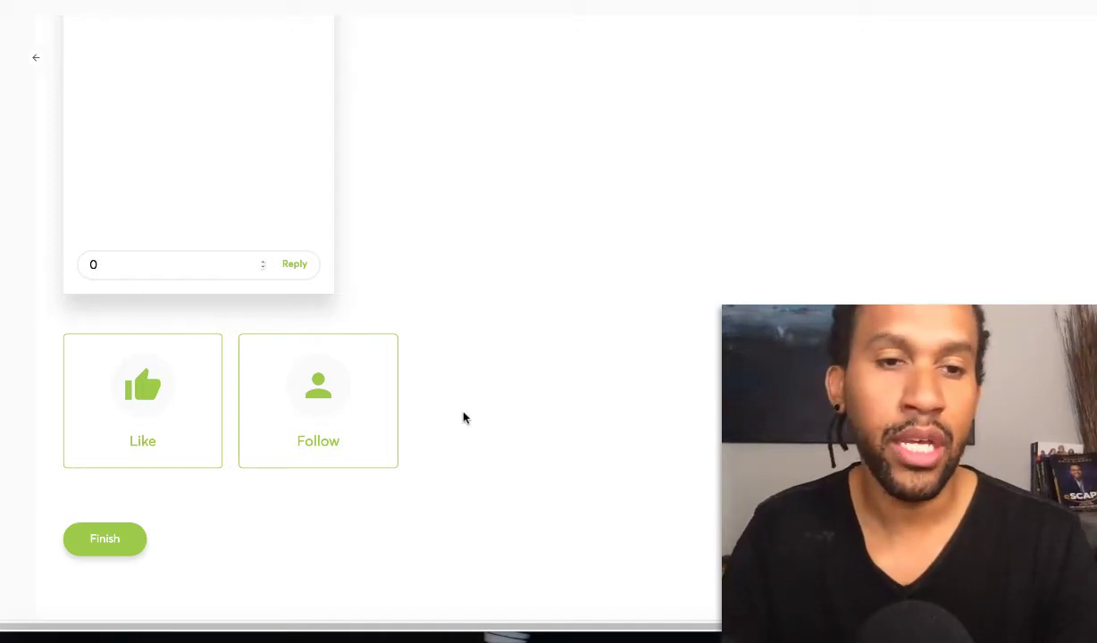
{"action": "scroll", "coordinate": [218, 215], "scroll_direction": "up", "scroll_amount": 3}
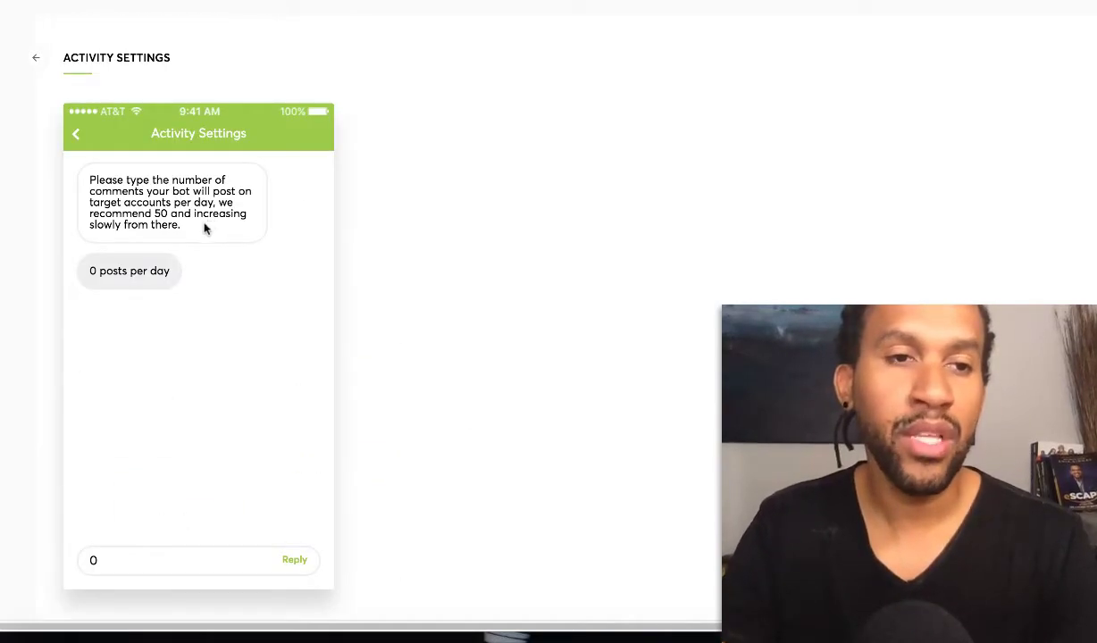
{"action": "scroll", "coordinate": [232, 268], "scroll_direction": "down", "scroll_amount": 3}
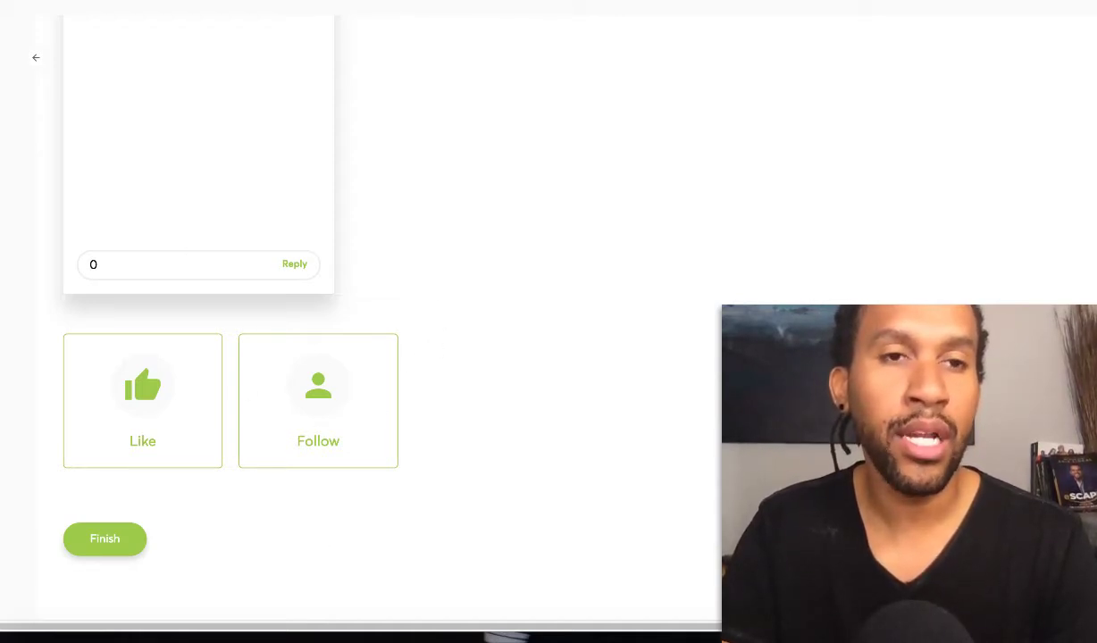
{"action": "scroll", "coordinate": [249, 34], "scroll_direction": "up", "scroll_amount": 5}
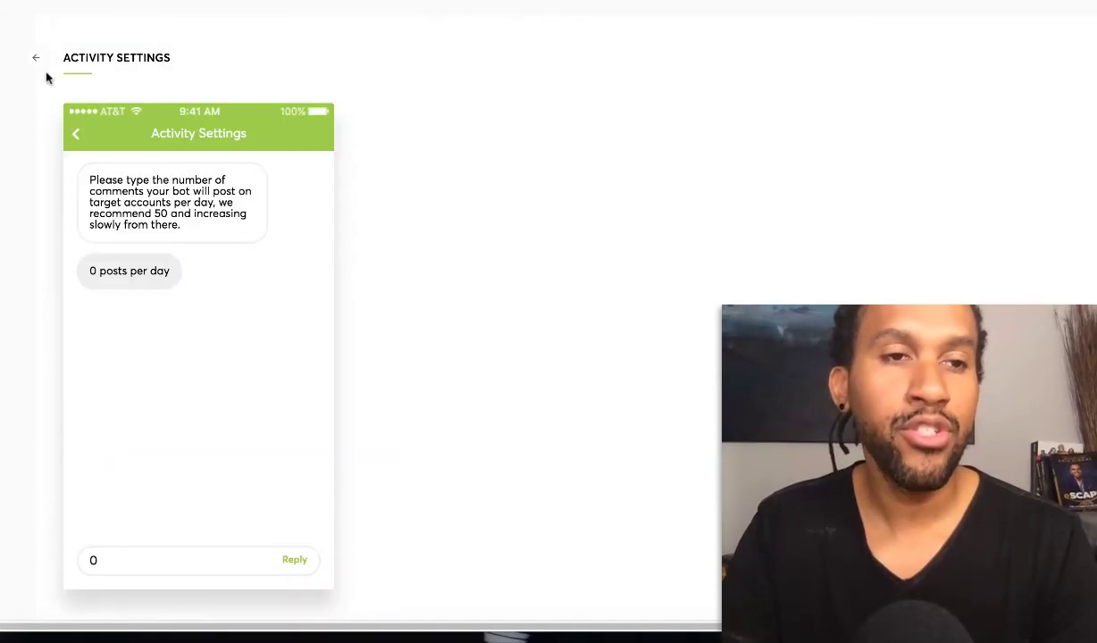
Review the default DM reply messages, then return to Activity Settings, now showing 150 posts per day
{"action": "left_click", "coordinate": [36, 57]}
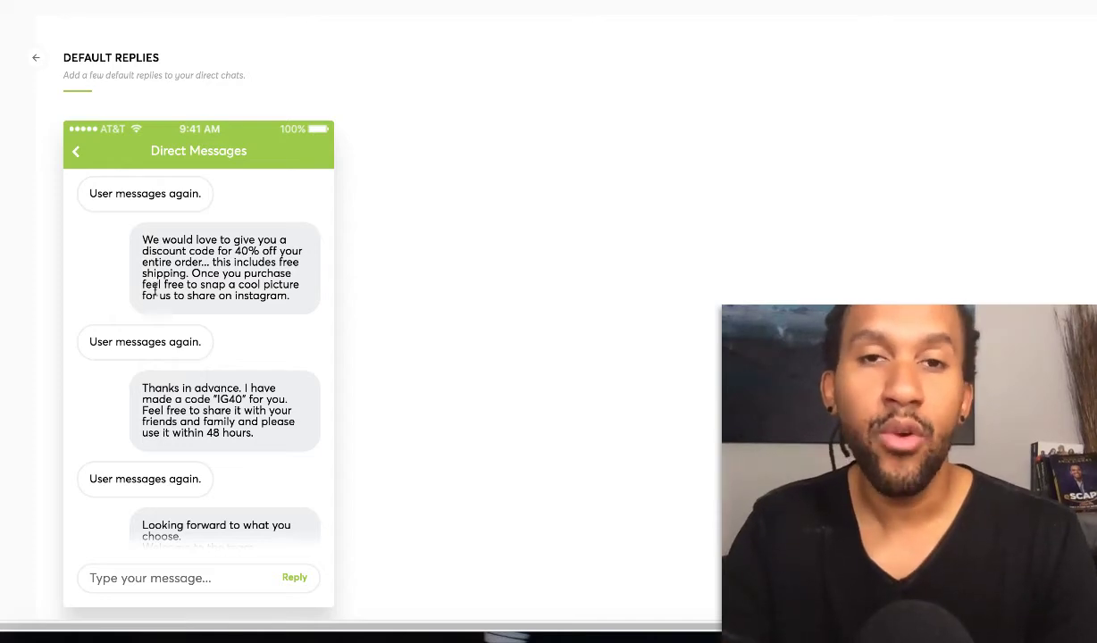
{"action": "scroll", "coordinate": [201, 326], "scroll_direction": "down", "scroll_amount": 4}
{"action": "scroll", "coordinate": [346, 466], "scroll_direction": "down", "scroll_amount": 1}
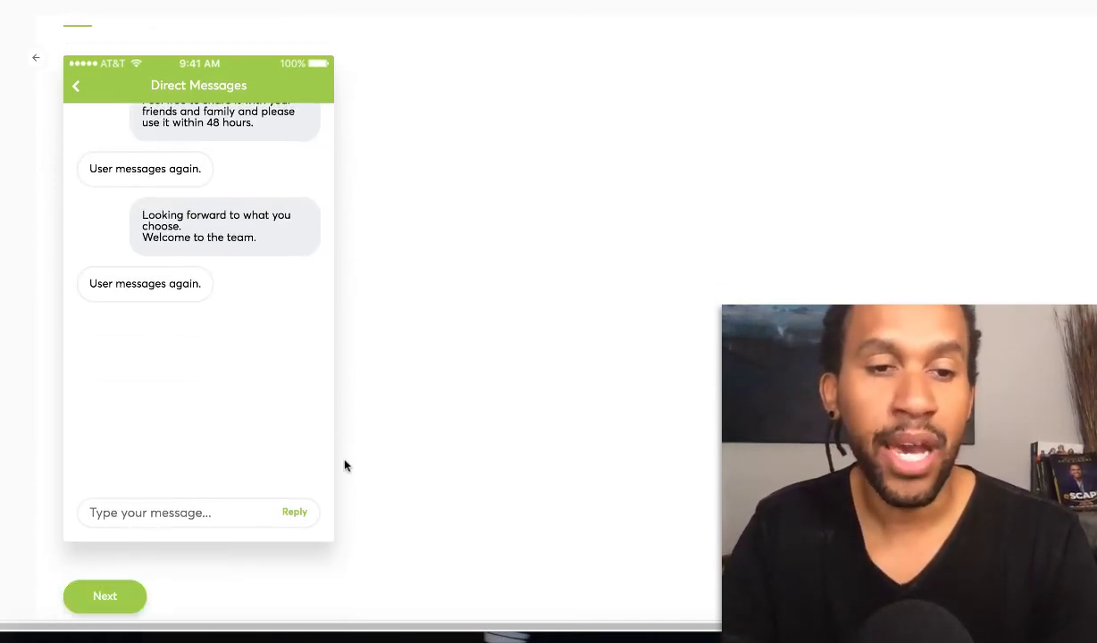
{"action": "scroll", "coordinate": [161, 565], "scroll_direction": "down", "scroll_amount": 1}
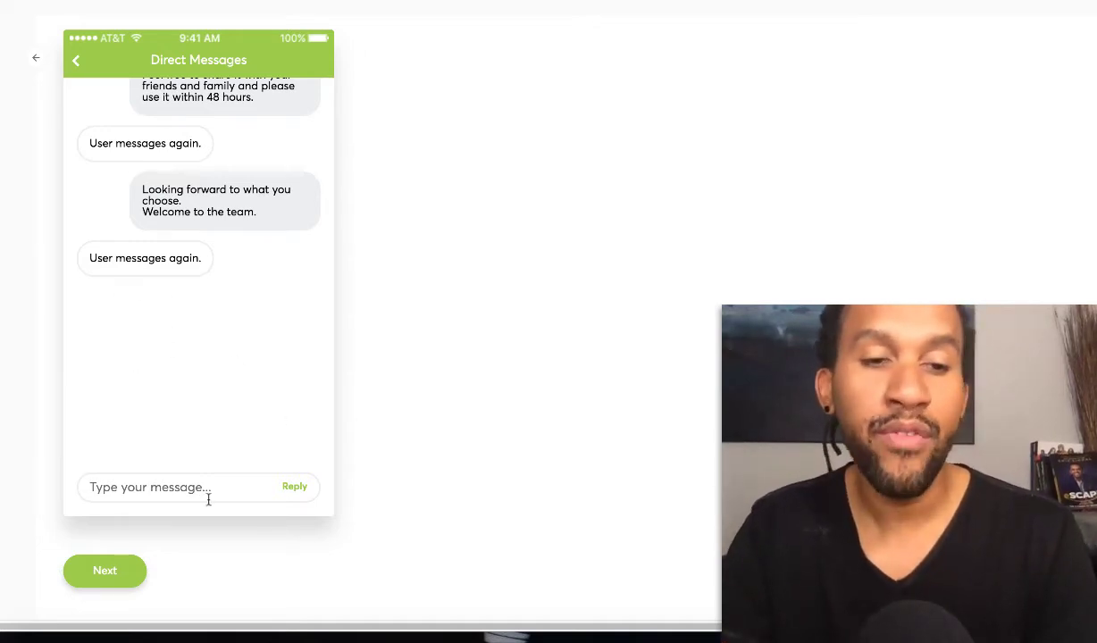
{"action": "scroll", "coordinate": [167, 440], "scroll_direction": "up", "scroll_amount": 4}
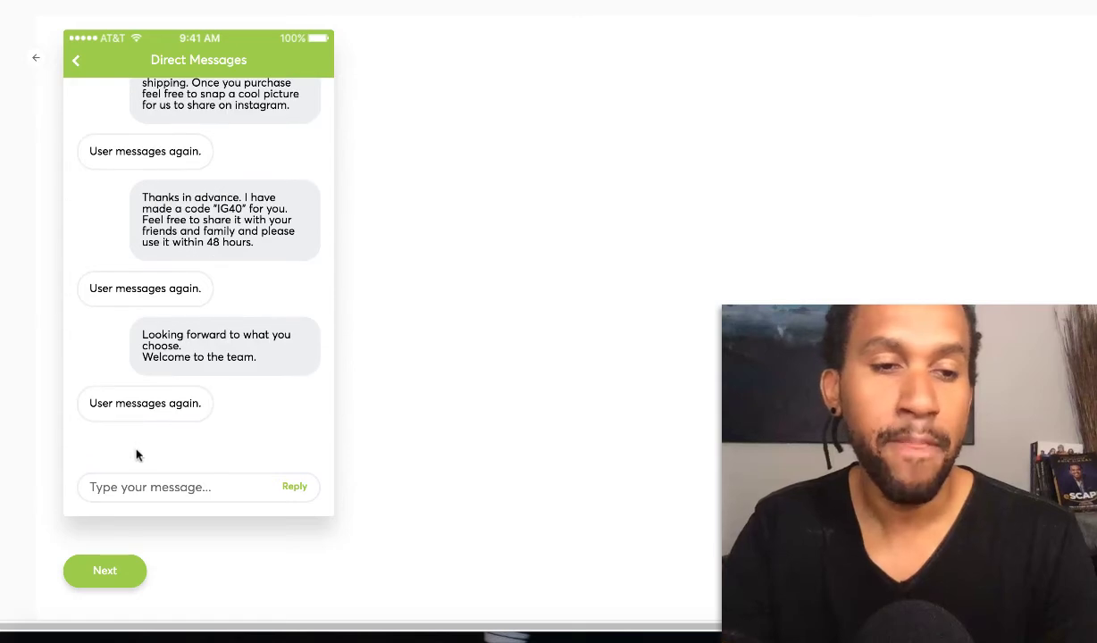
{"action": "left_click", "coordinate": [112, 556]}
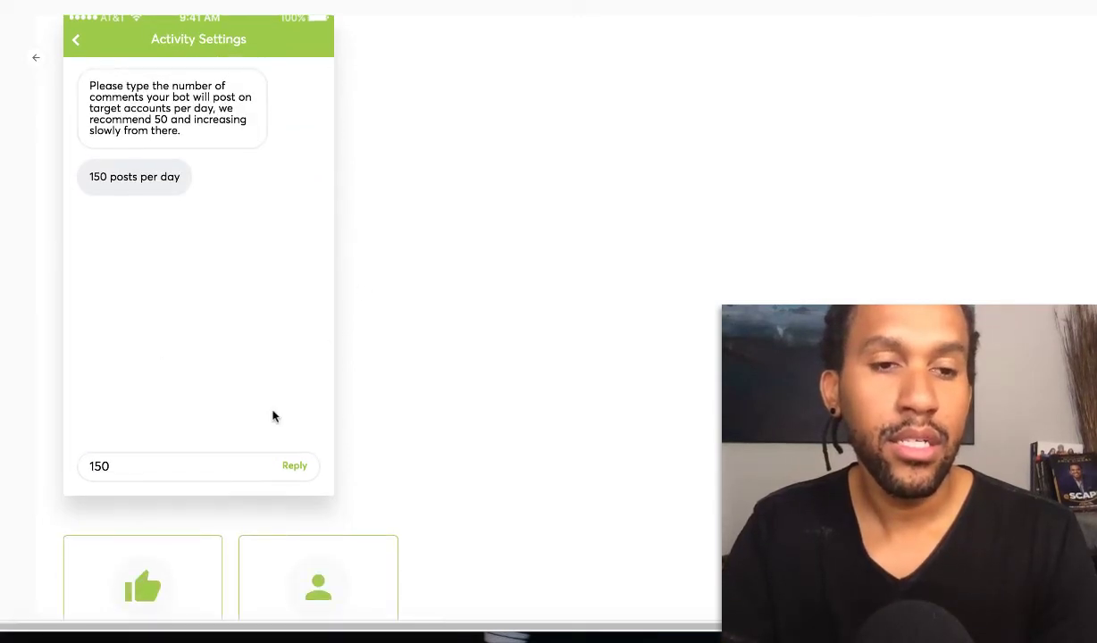
{"action": "scroll", "coordinate": [166, 533], "scroll_direction": "down", "scroll_amount": 2}
Finish the wizard to save the Shopmyecom bot to the Bots list
{"action": "left_click", "coordinate": [134, 542]}
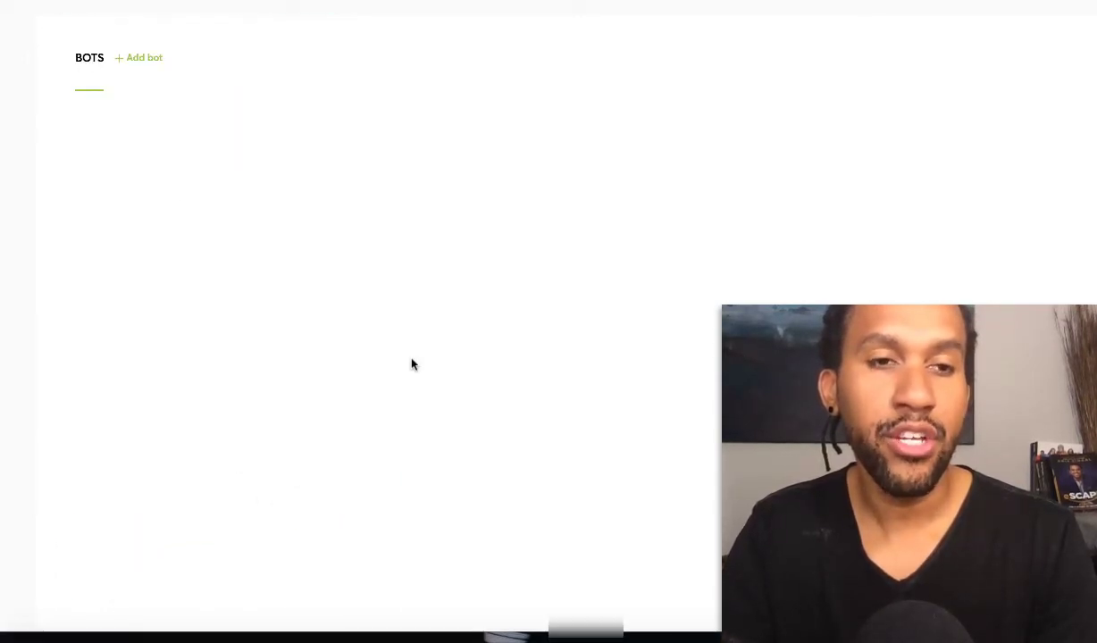